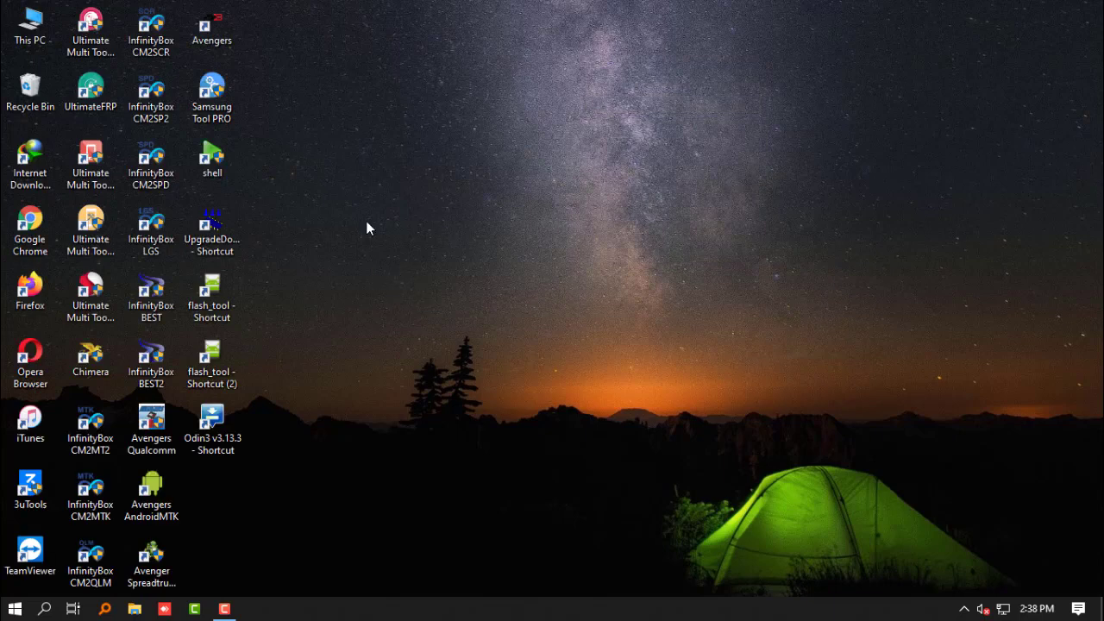
Step: Open Device Manager and move its window clear of the desktop icons
{"action": "right_click", "coordinate": [366, 181]}
{"action": "left_click", "coordinate": [421, 227]}
{"action": "right_click", "coordinate": [15, 608]}
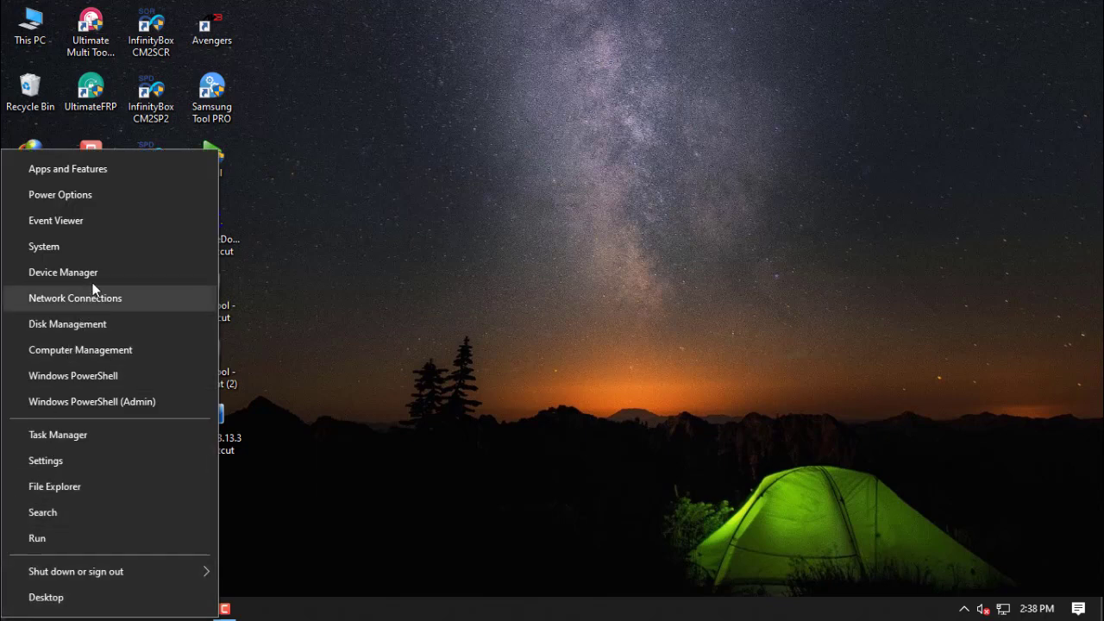
{"action": "left_click", "coordinate": [62, 272]}
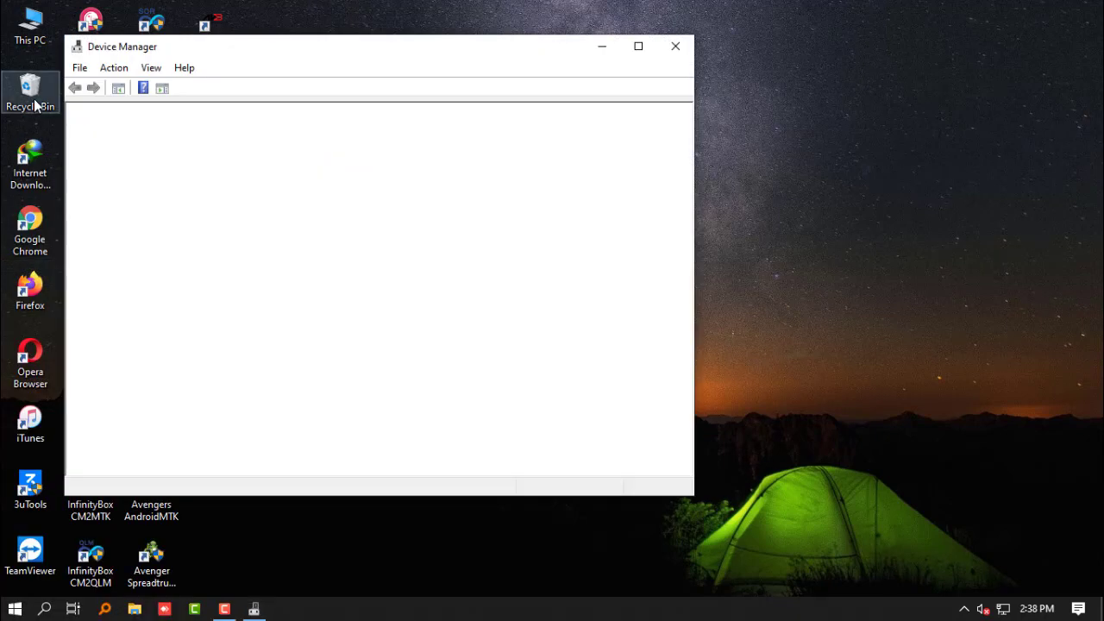
{"action": "right_click", "coordinate": [62, 98]}
{"action": "left_click", "coordinate": [102, 145]}
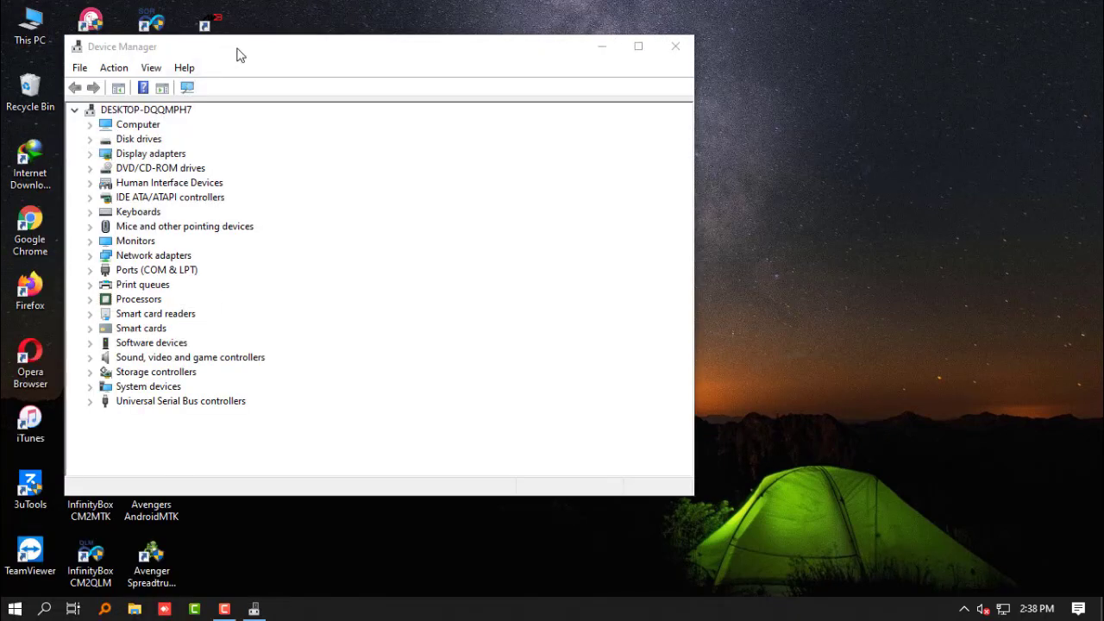
{"action": "left_click_drag", "start_coordinate": [238, 50], "coordinate": [793, 70]}
Step: Inspect the entry under Smart cards in Device Manager and collapse the category again
{"action": "right_click", "coordinate": [35, 99]}
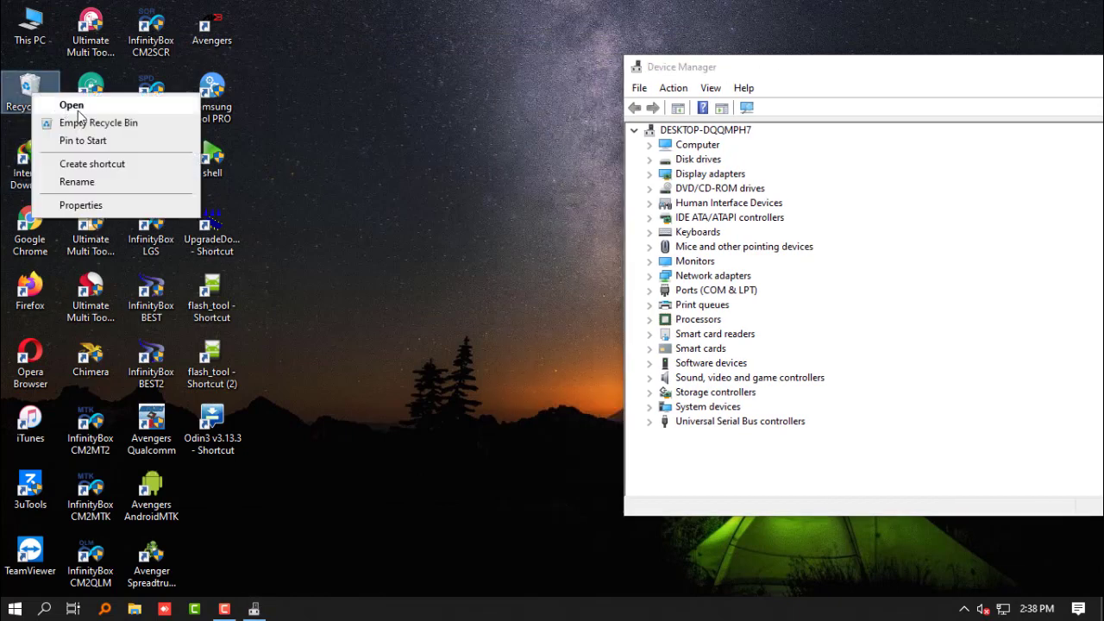
{"action": "left_click", "coordinate": [112, 118]}
{"action": "left_click", "coordinate": [617, 318]}
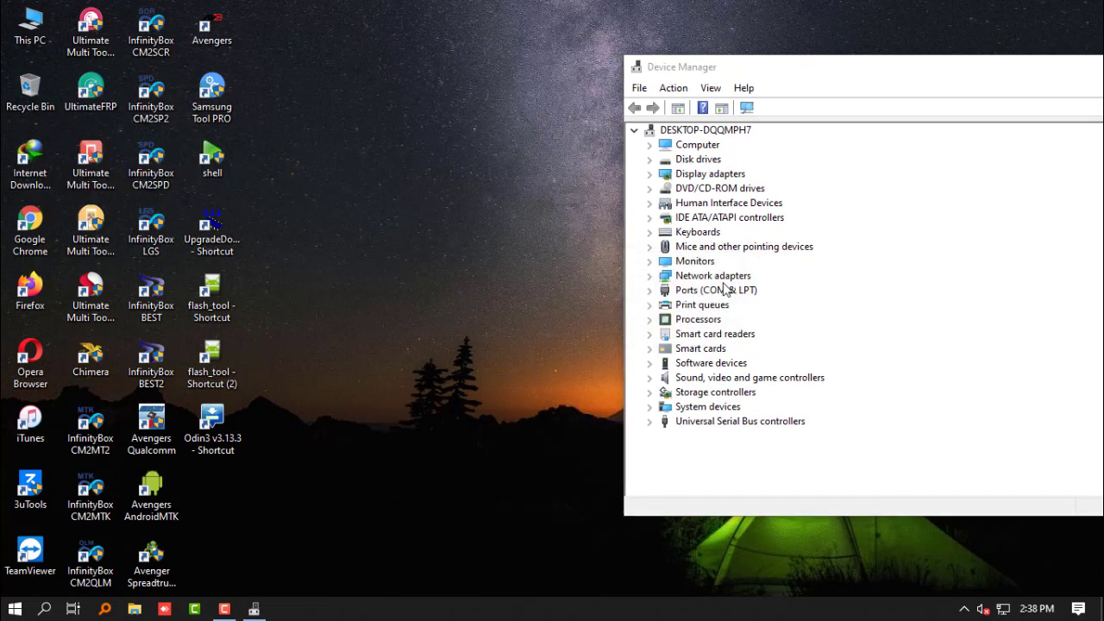
{"action": "left_click", "coordinate": [701, 354]}
{"action": "double_click", "coordinate": [710, 356]}
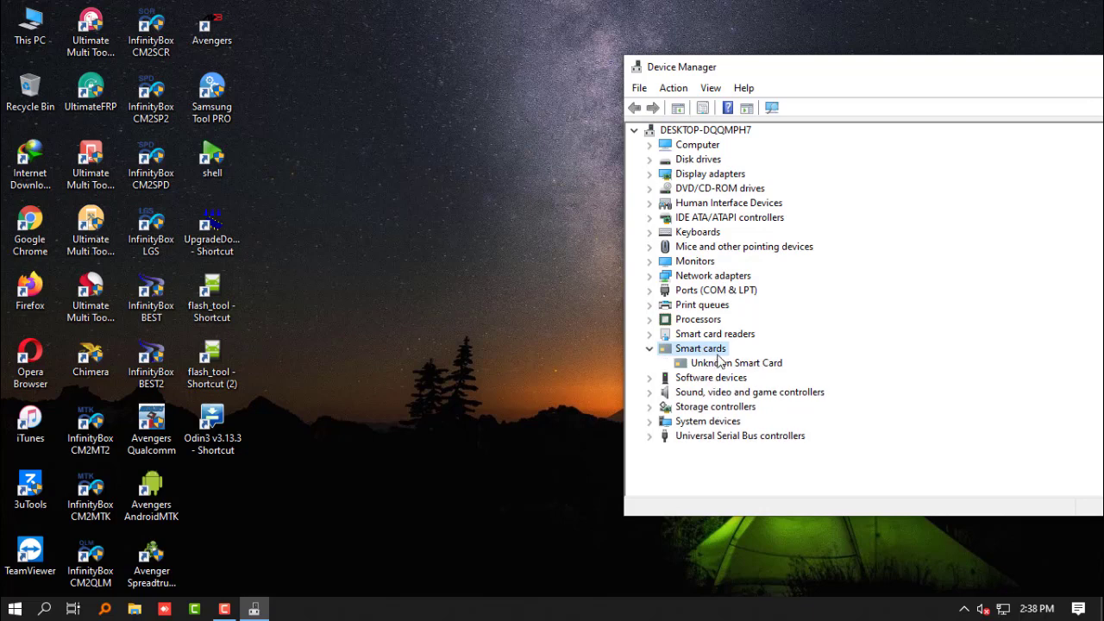
{"action": "double_click", "coordinate": [719, 360]}
{"action": "right_click", "coordinate": [415, 109]}
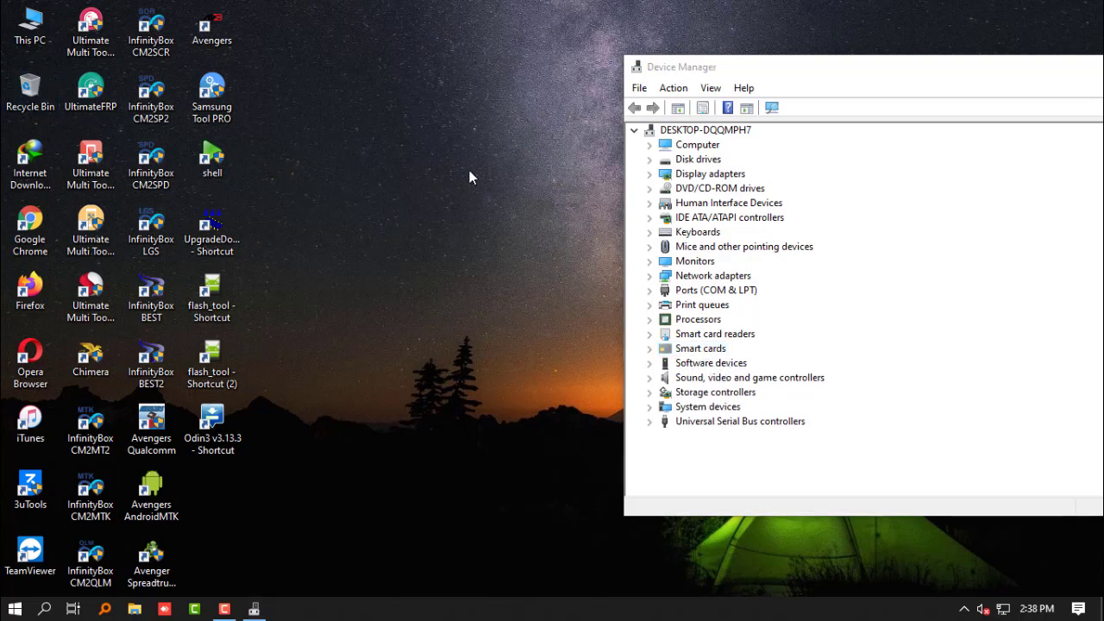
{"action": "left_click", "coordinate": [473, 162]}
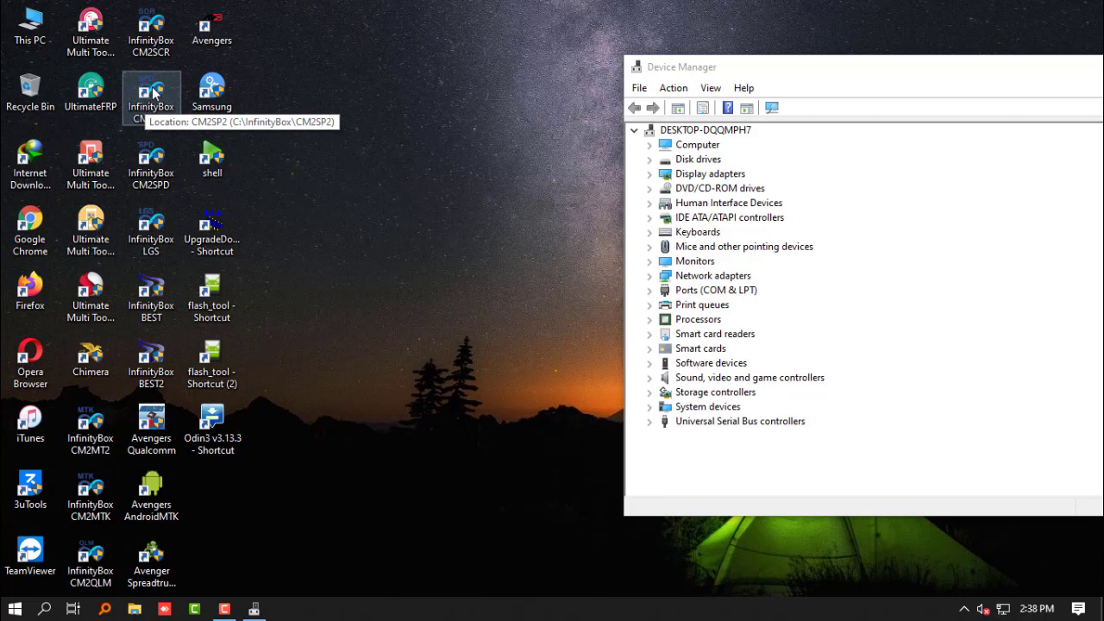
Step: Launch InfinityBox CM2SP2, moving Device Manager out of the way, and dismiss the dongle firmware notice
{"action": "right_click", "coordinate": [458, 75]}
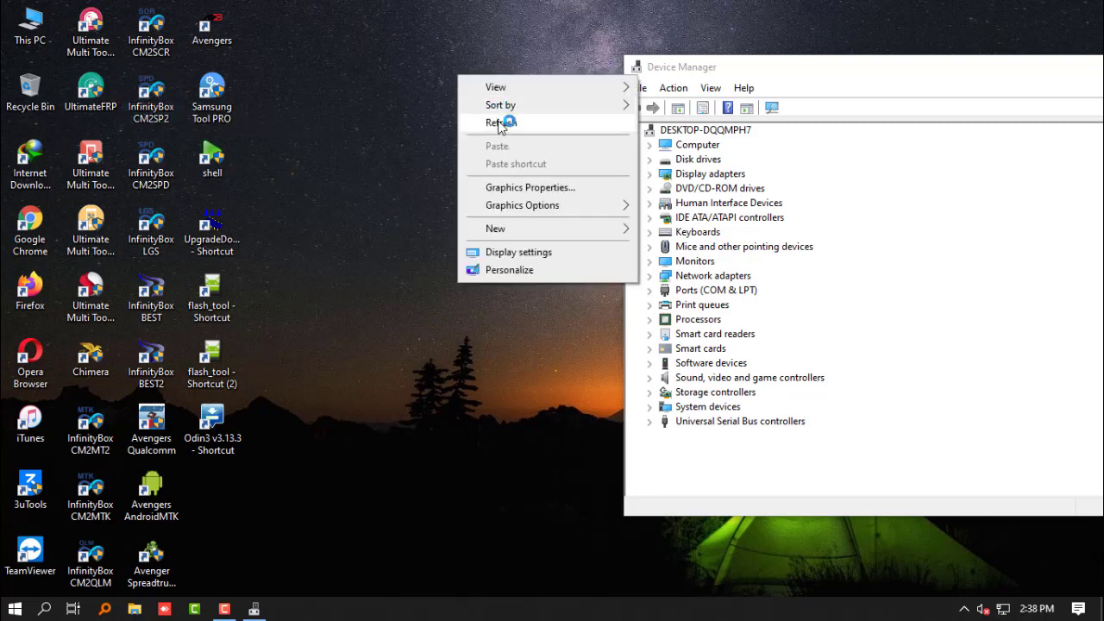
{"action": "left_click", "coordinate": [501, 123]}
{"action": "right_click", "coordinate": [459, 90]}
{"action": "left_click", "coordinate": [517, 139]}
{"action": "right_click", "coordinate": [459, 118]}
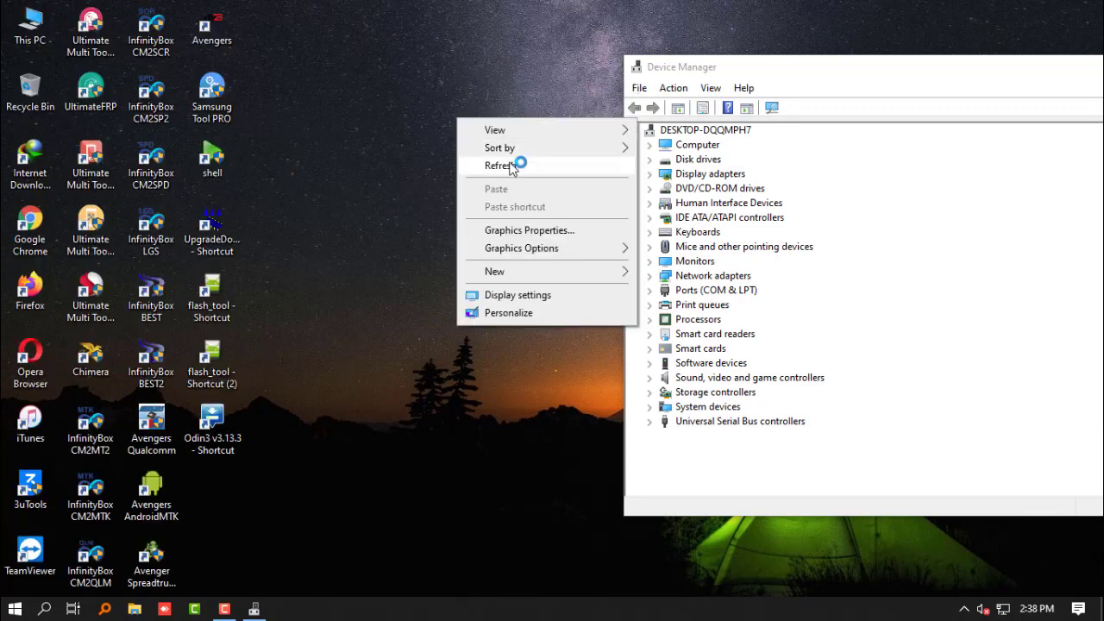
{"action": "left_click", "coordinate": [501, 166]}
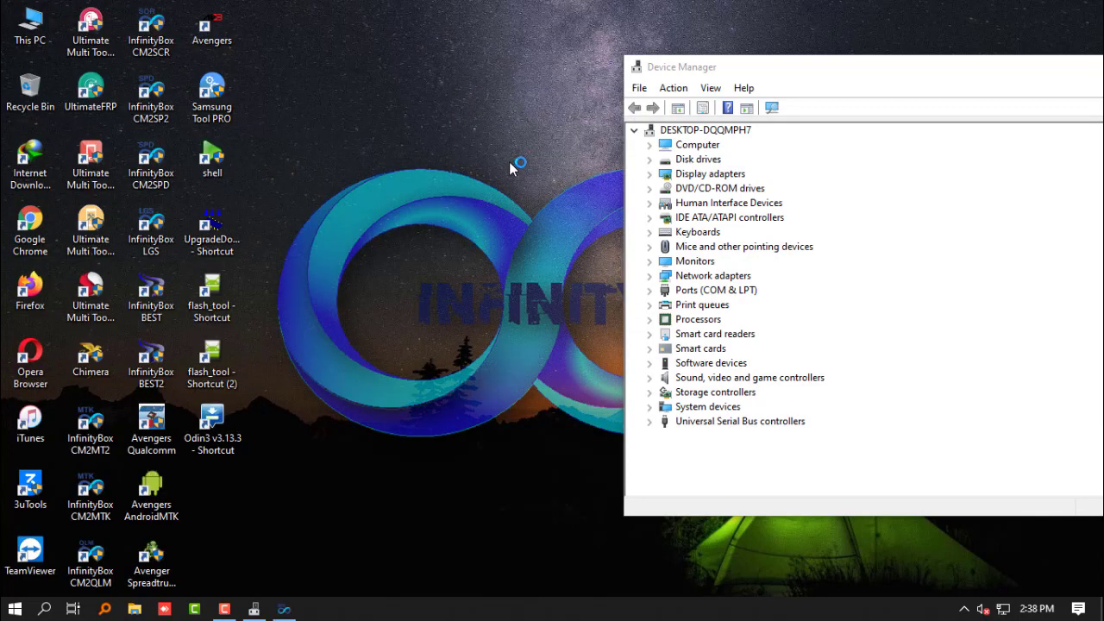
{"action": "left_click_drag", "start_coordinate": [798, 81], "coordinate": [1014, 167]}
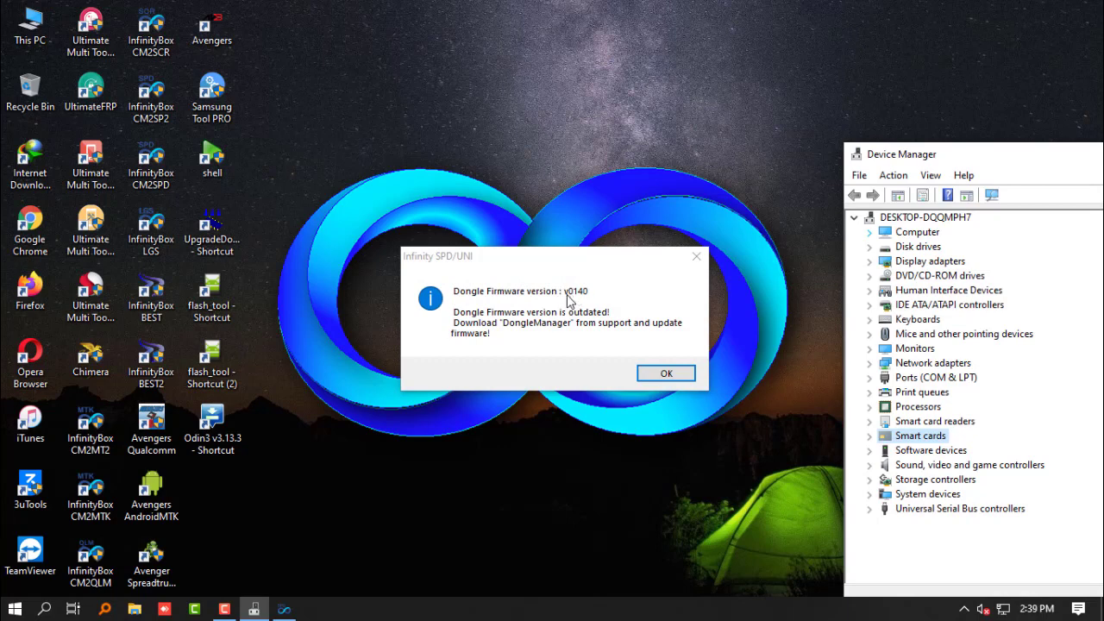
{"action": "left_click", "coordinate": [660, 374]}
{"action": "right_click", "coordinate": [421, 108]}
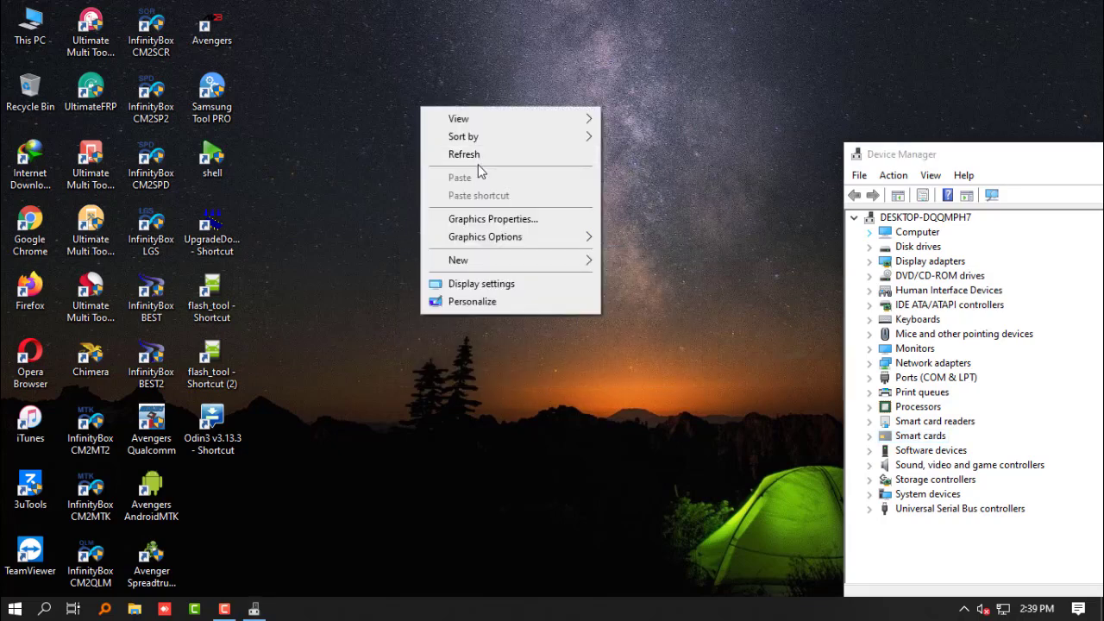
{"action": "left_click", "coordinate": [482, 160]}
Step: Open the Dongle Manger v1.72 folder under ALL BOX FLASH > CM2 on Local Disk (F:)
{"action": "double_click", "coordinate": [31, 26]}
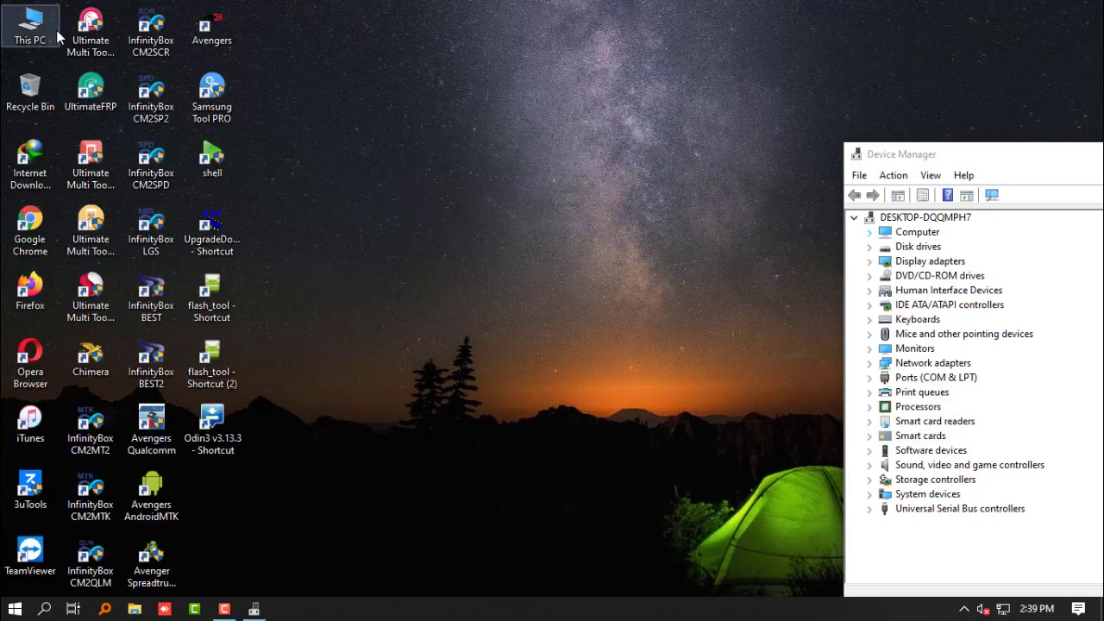
{"action": "double_click", "coordinate": [586, 399]}
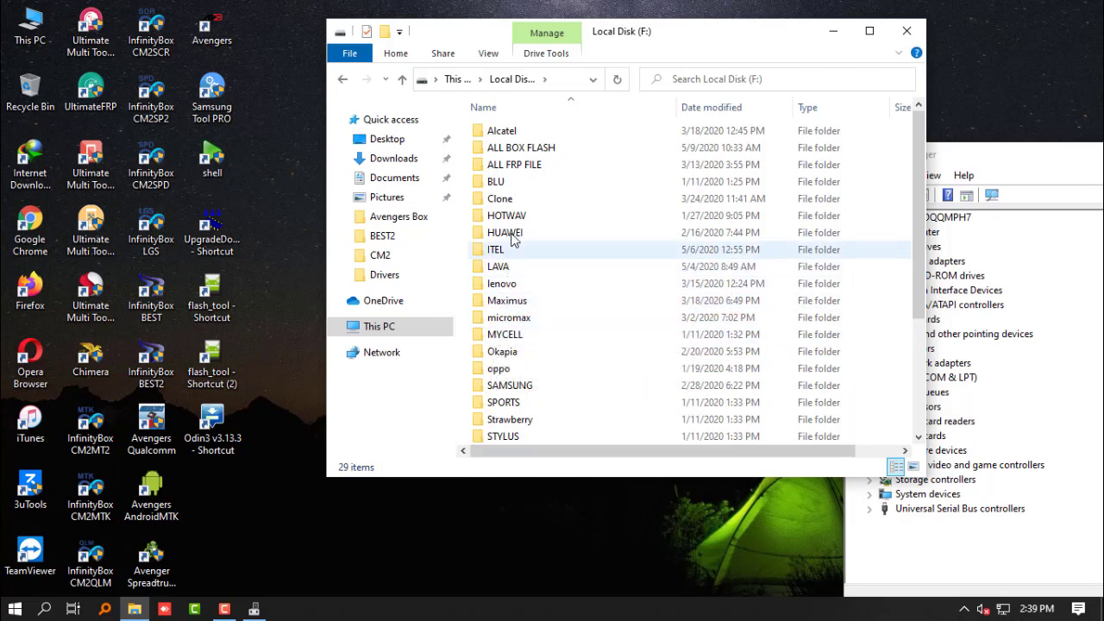
{"action": "double_click", "coordinate": [522, 149]}
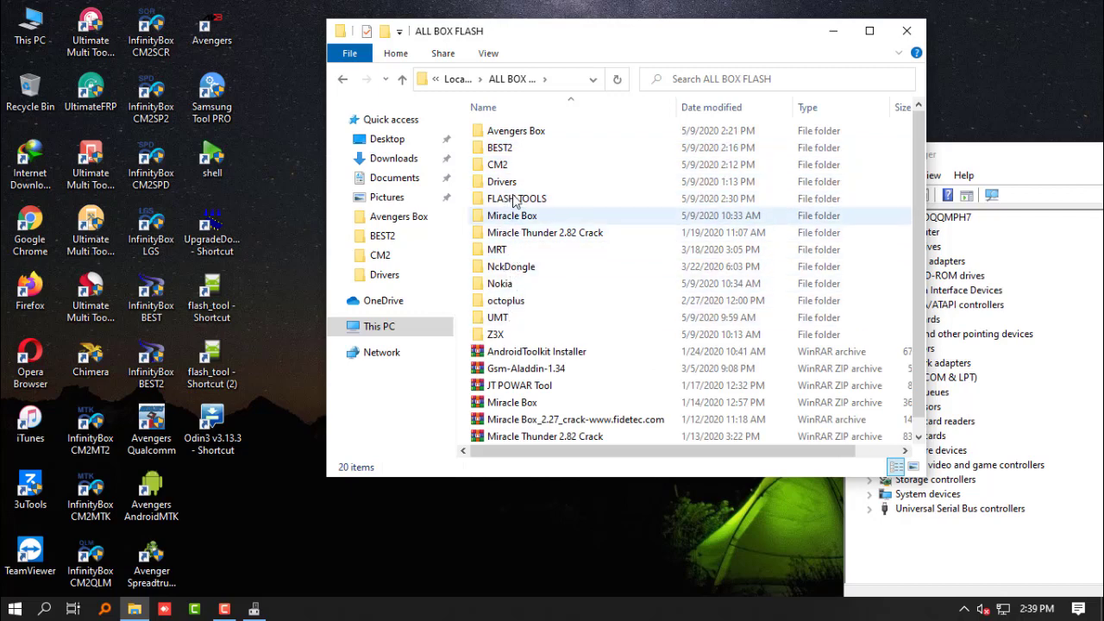
{"action": "double_click", "coordinate": [512, 168]}
{"action": "double_click", "coordinate": [516, 148]}
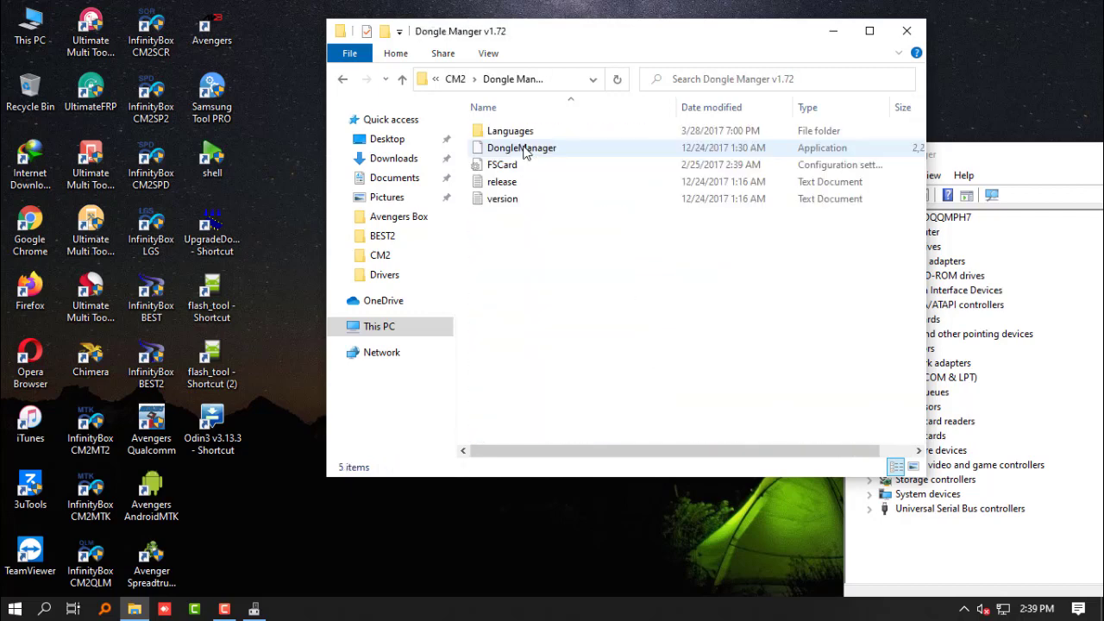
Step: Run DongleManager as administrator and close the folder window
{"action": "right_click", "coordinate": [526, 152]}
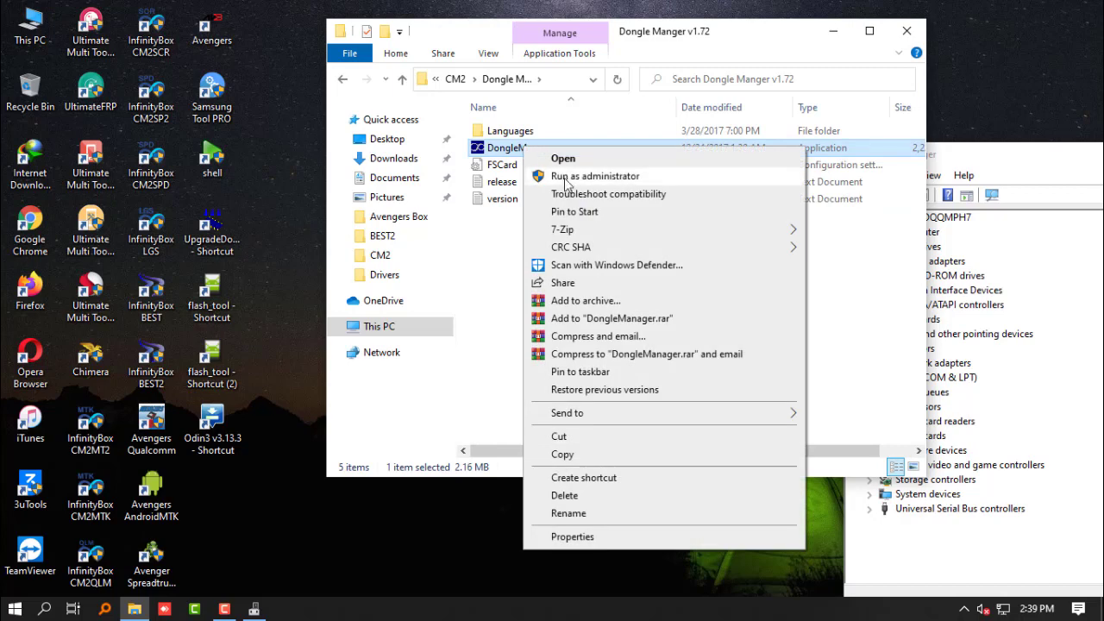
{"action": "left_click", "coordinate": [566, 178]}
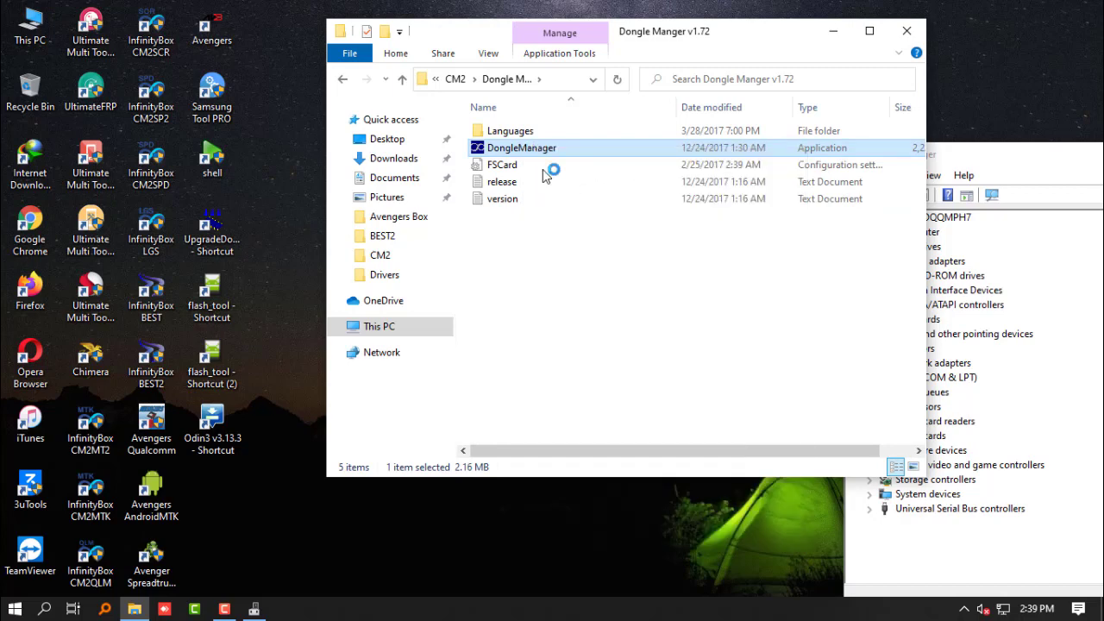
{"action": "left_click", "coordinate": [908, 31]}
{"action": "left_click_drag", "start_coordinate": [516, 100], "coordinate": [513, 55]}
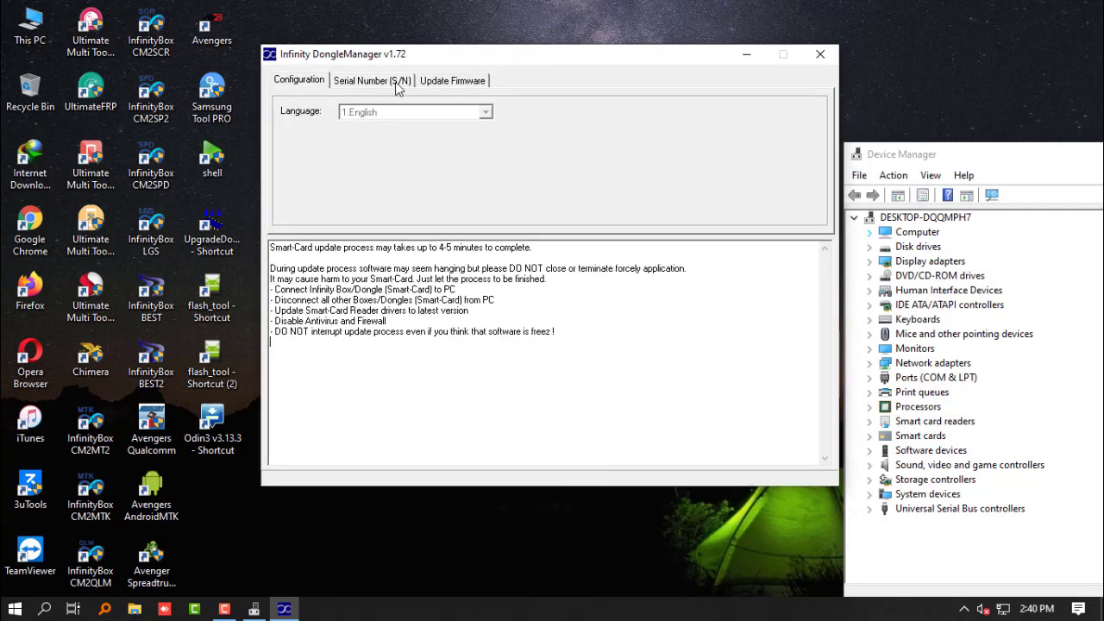
Step: Read the connected dongle's serial number and firmware details in DongleManager
{"action": "left_click", "coordinate": [373, 80]}
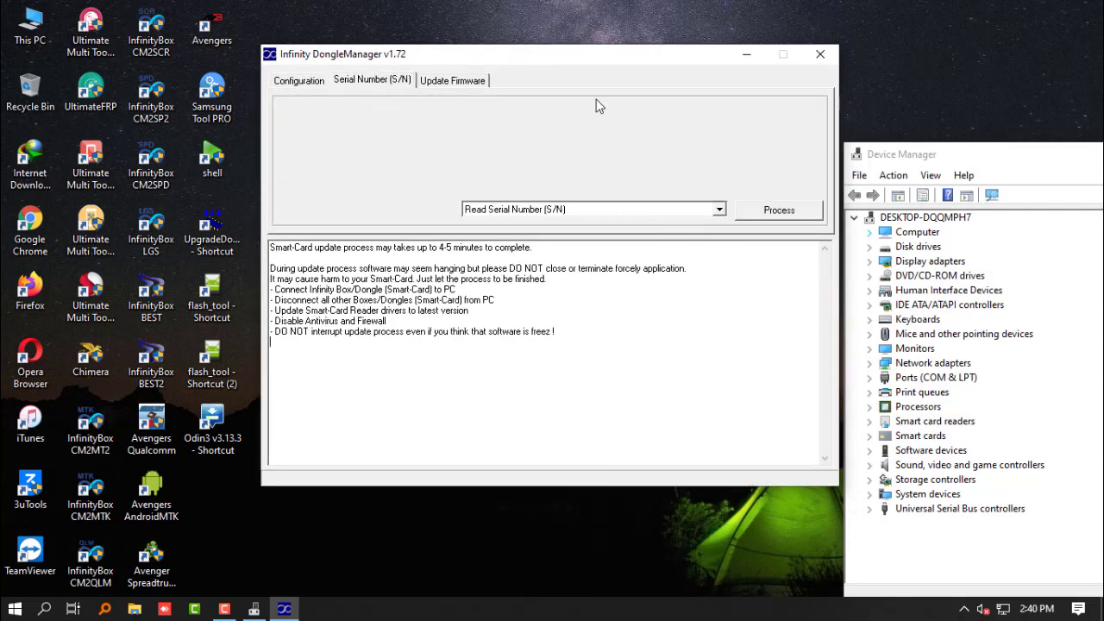
{"action": "left_click_drag", "start_coordinate": [586, 64], "coordinate": [328, 25]}
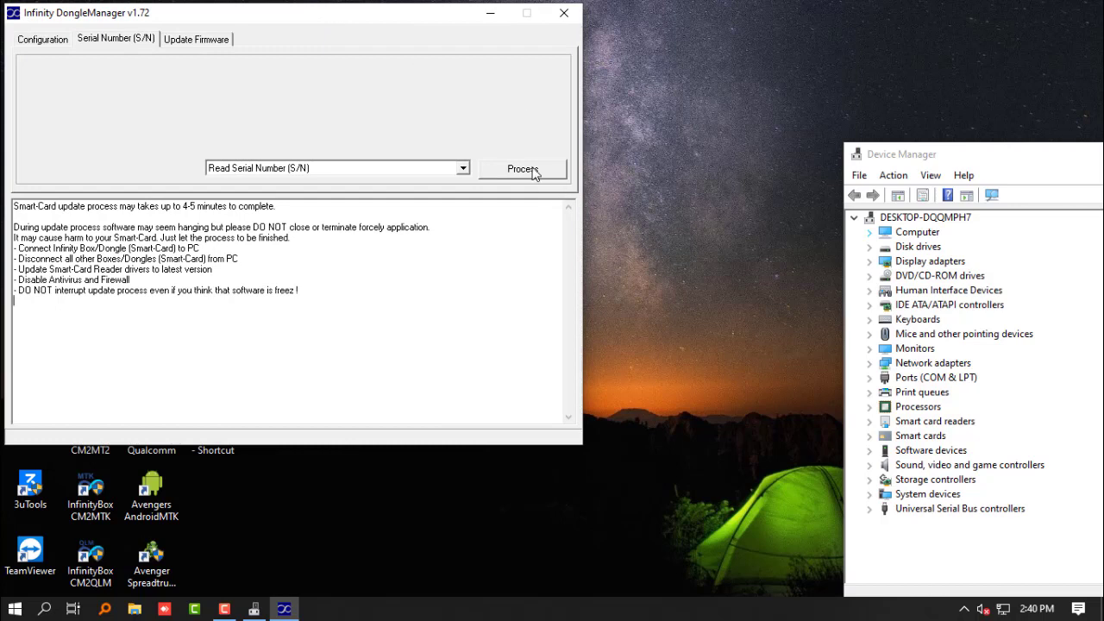
{"action": "left_click", "coordinate": [523, 169]}
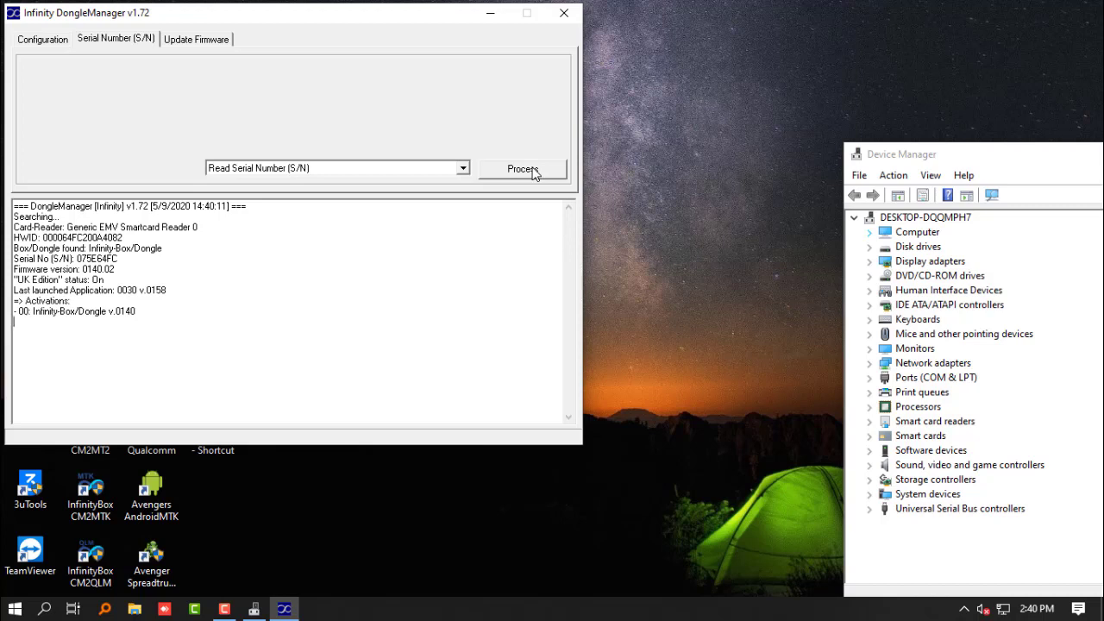
Step: Try twice to update the dongle firmware, dismissing the information dialog each time
{"action": "left_click", "coordinate": [200, 43]}
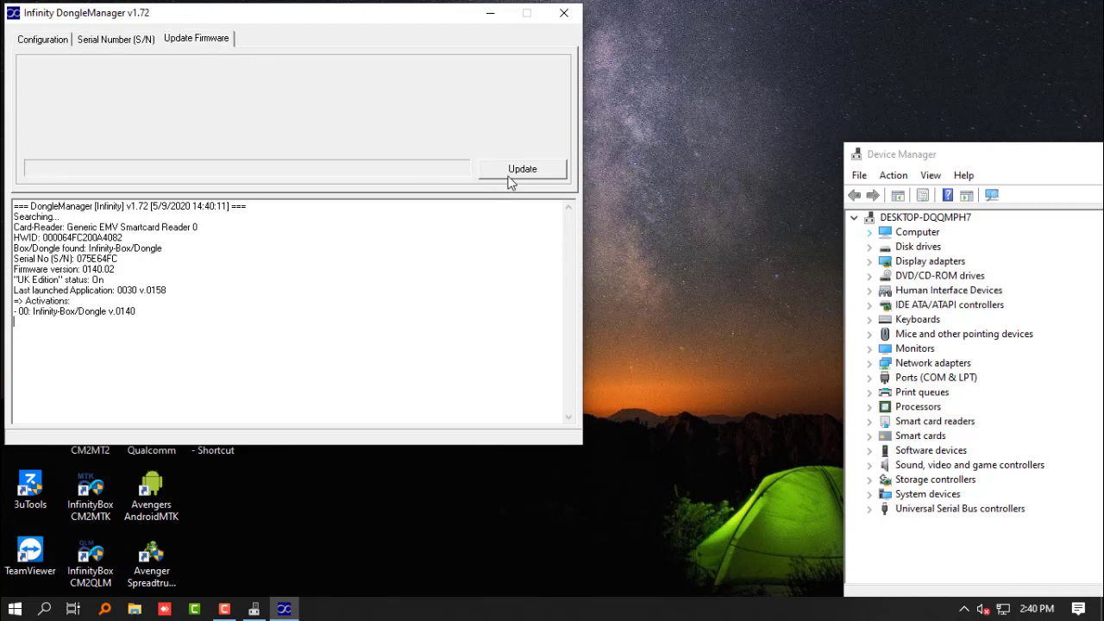
{"action": "left_click", "coordinate": [522, 170]}
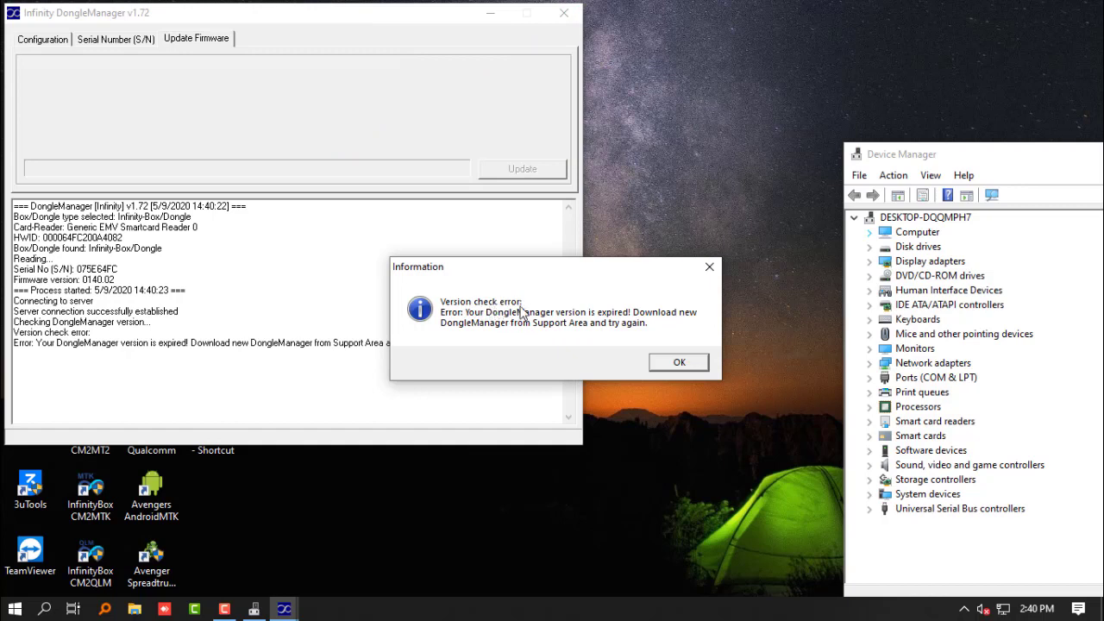
{"action": "left_click", "coordinate": [679, 363]}
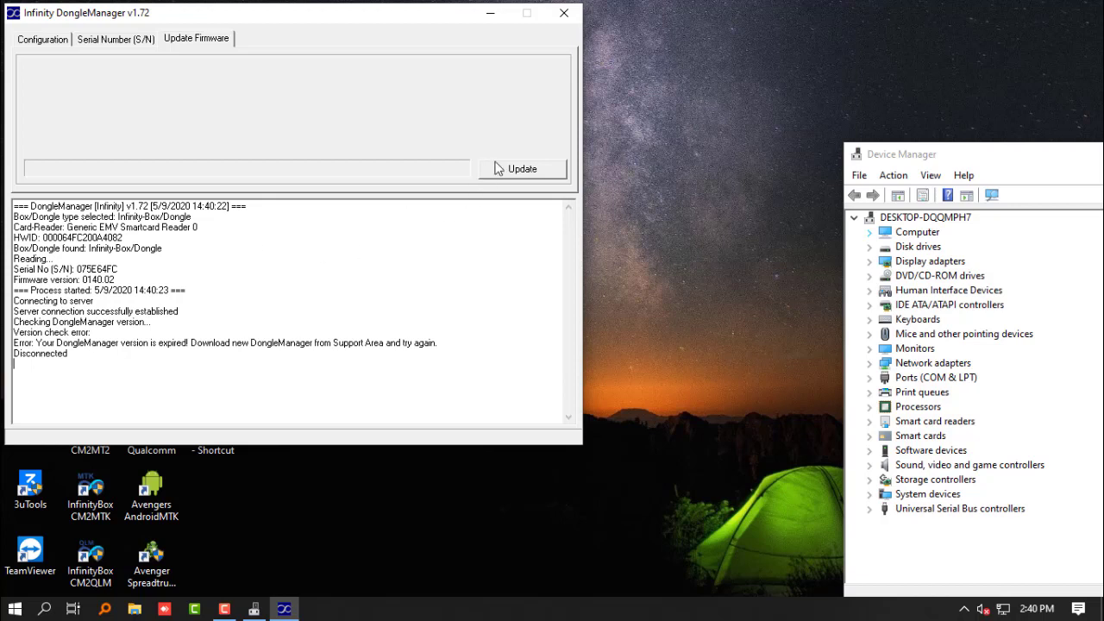
{"action": "left_click", "coordinate": [508, 170]}
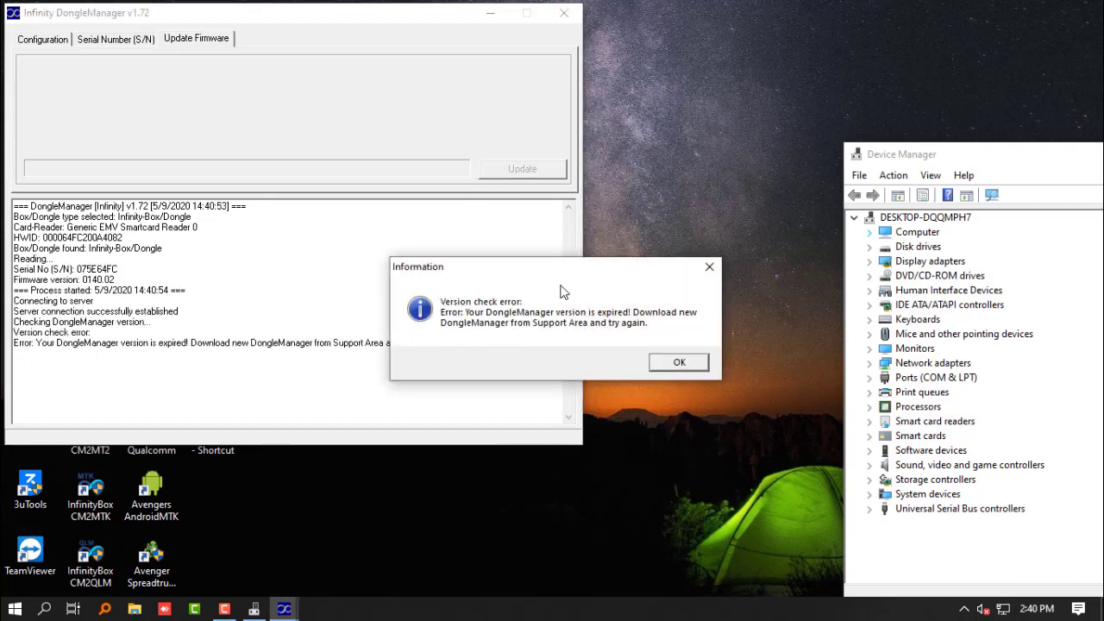
{"action": "left_click", "coordinate": [679, 363]}
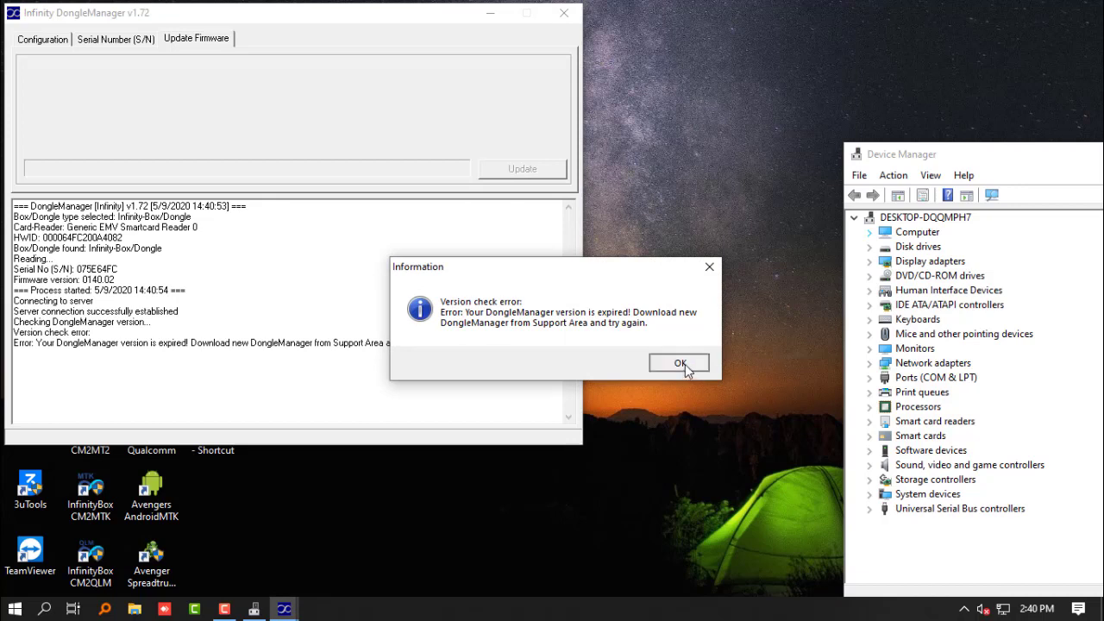
Step: Copy the words "DongleManager from" out of the error line in the update log
{"action": "left_click_drag", "start_coordinate": [330, 342], "coordinate": [390, 346]}
{"action": "left_click", "coordinate": [303, 346]}
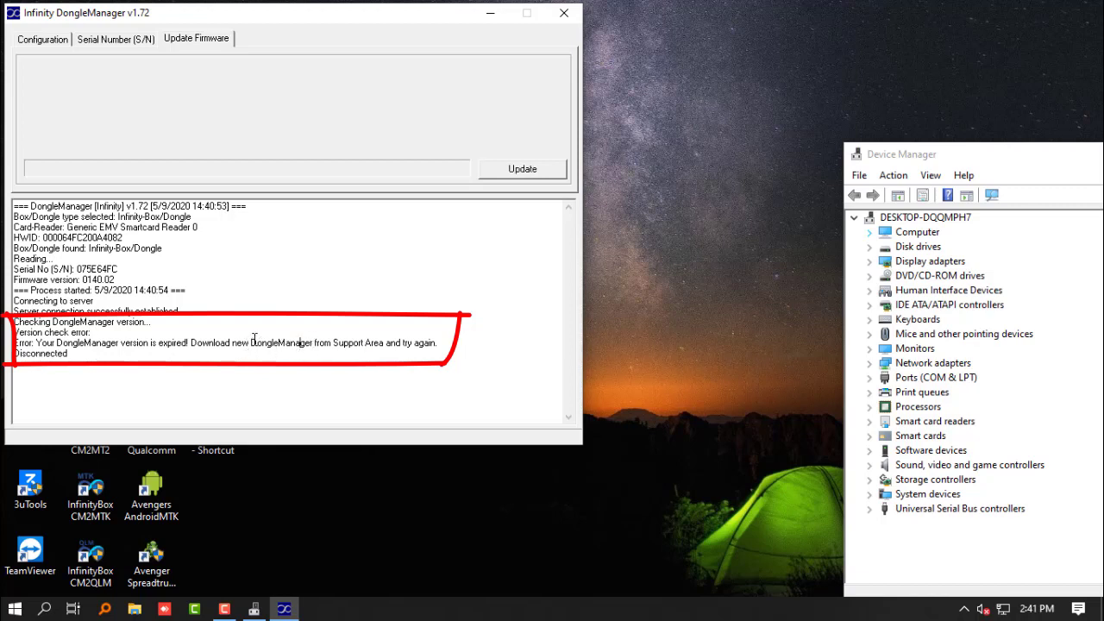
{"action": "left_click_drag", "start_coordinate": [251, 347], "coordinate": [314, 345]}
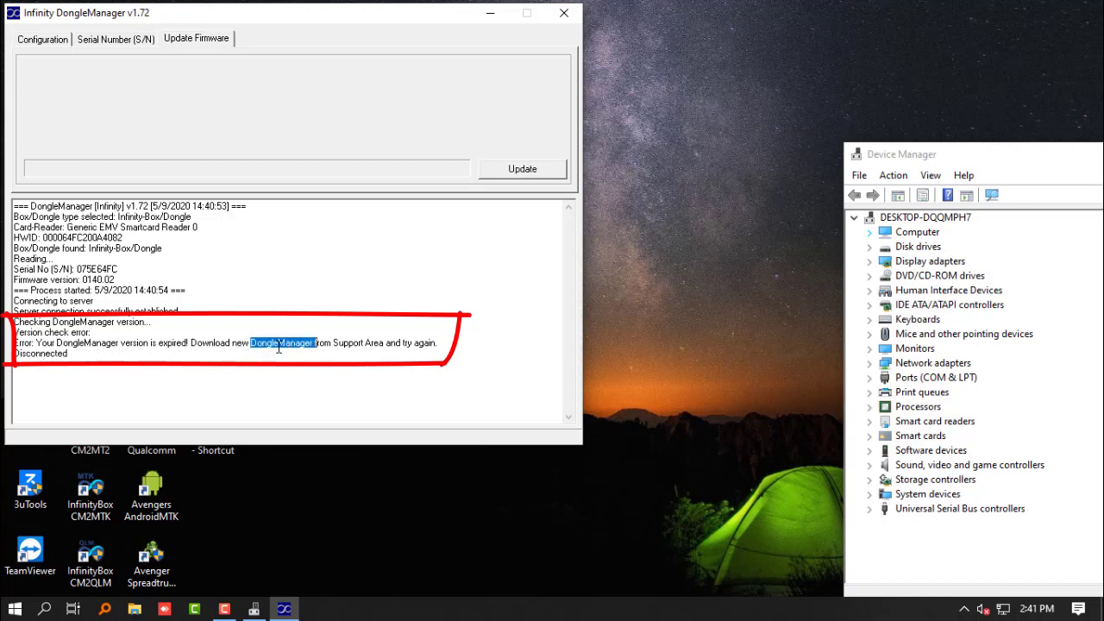
{"action": "right_click", "coordinate": [279, 348]}
{"action": "left_click", "coordinate": [269, 352]}
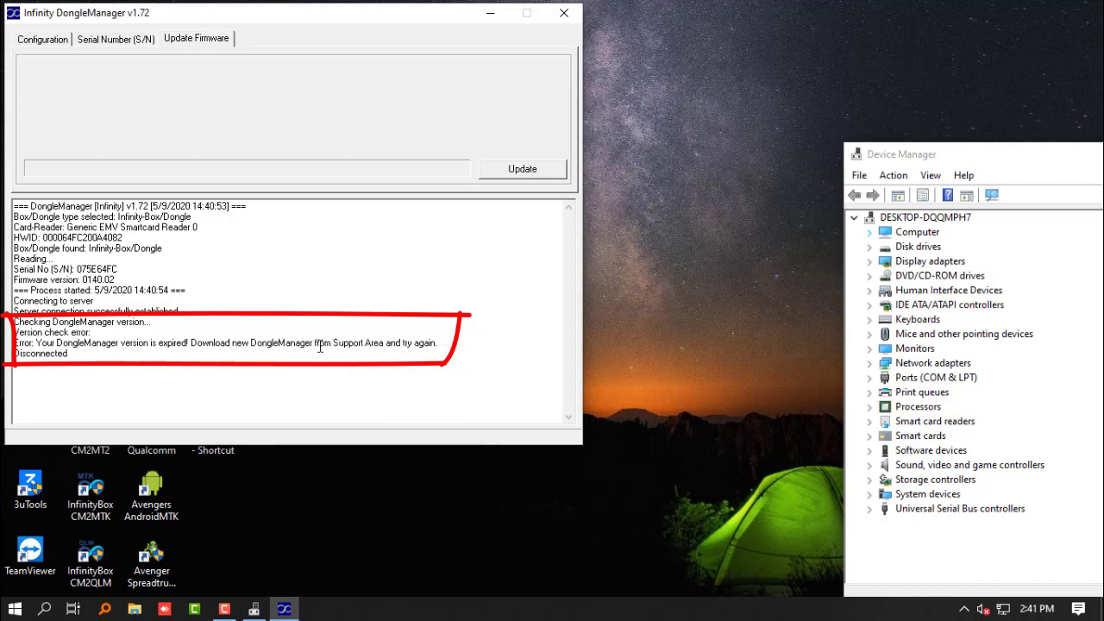
{"action": "left_click_drag", "start_coordinate": [329, 344], "coordinate": [259, 347]}
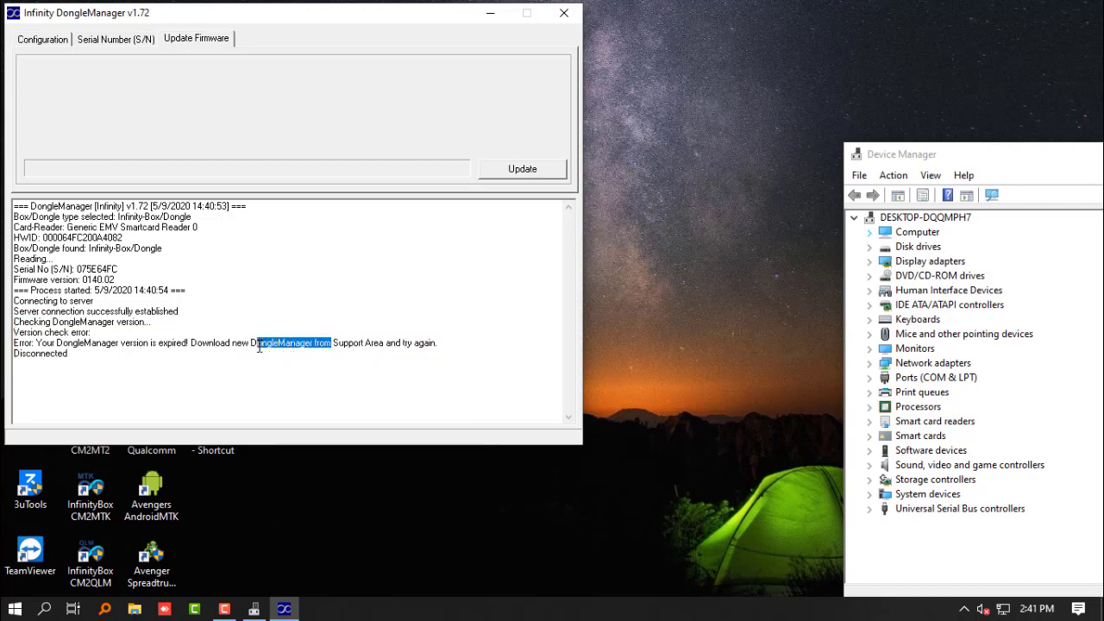
{"action": "right_click", "coordinate": [256, 340]}
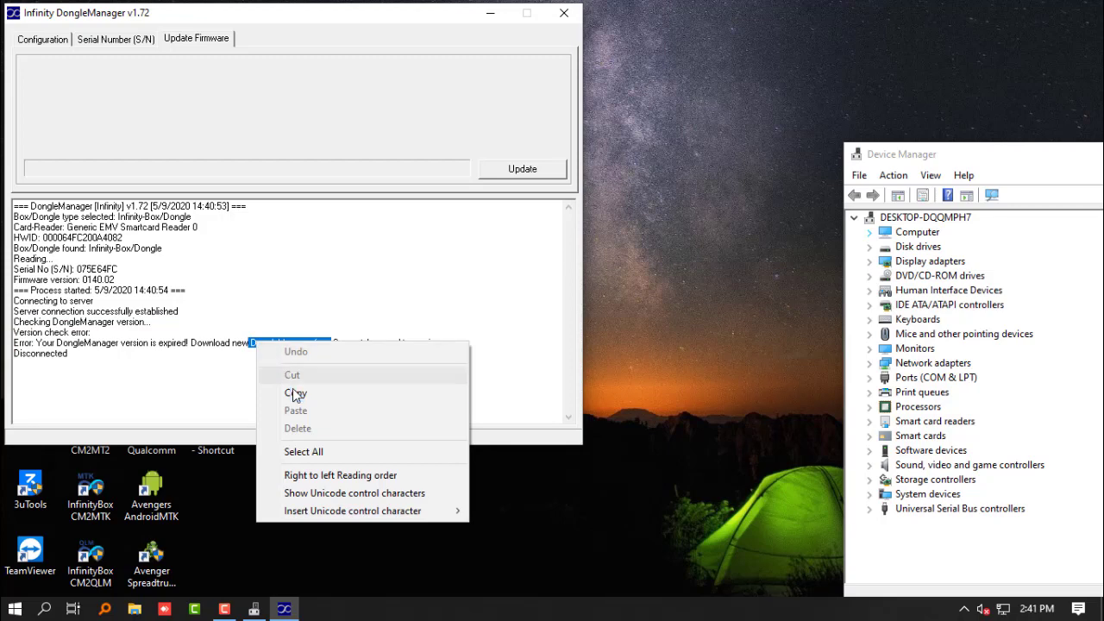
{"action": "left_click", "coordinate": [291, 389]}
Step: Move the DongleManager window off the desktop icons and switch to Google Chrome
{"action": "left_click_drag", "start_coordinate": [324, 13], "coordinate": [819, 103]}
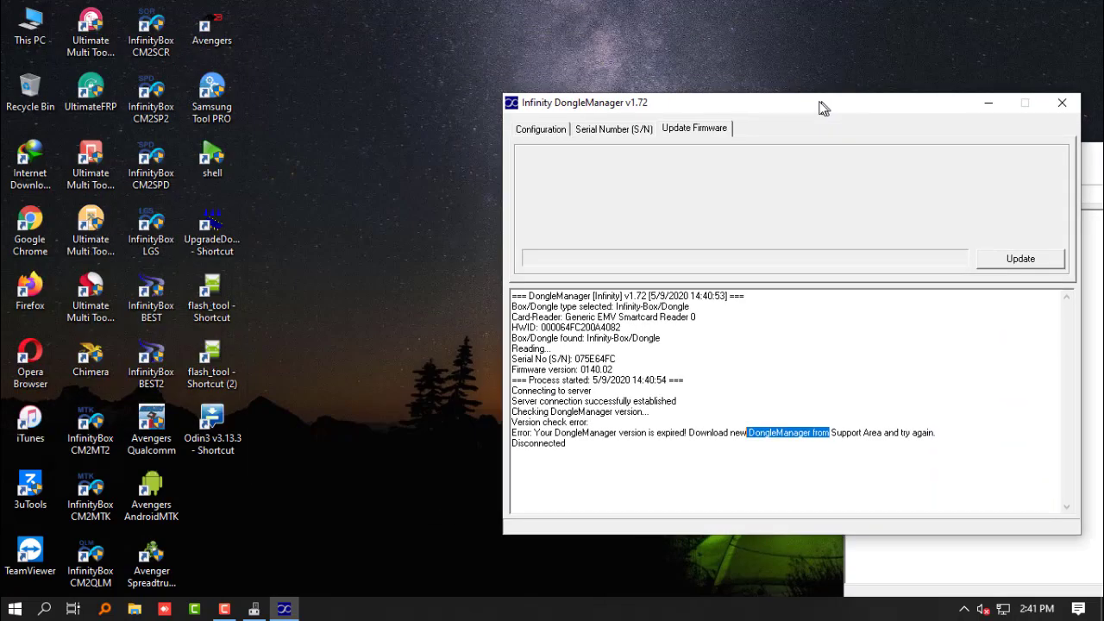
{"action": "double_click", "coordinate": [48, 233]}
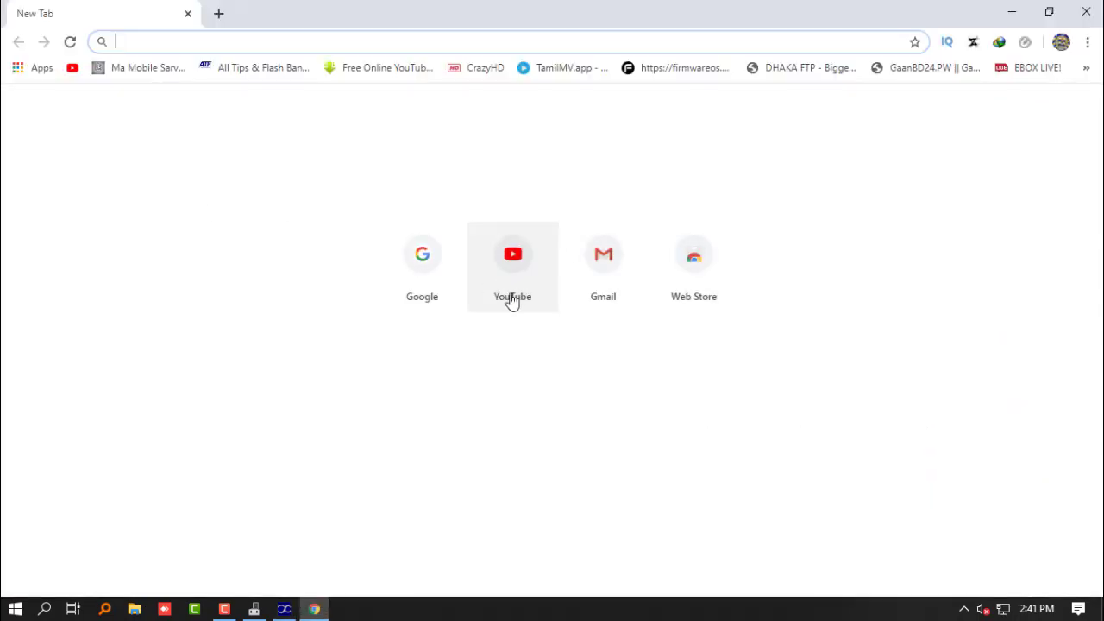
Step: Search Google for "donglemanager from support area" and accept the suggested spelling "dongle manager from support area"
{"action": "left_click", "coordinate": [446, 276]}
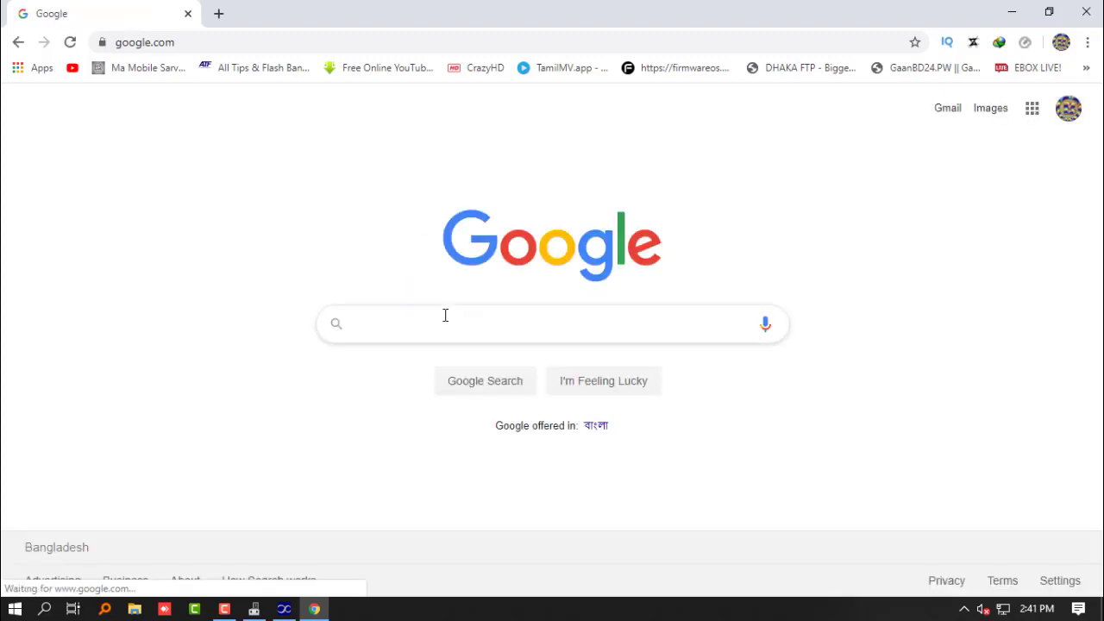
{"action": "right_click", "coordinate": [446, 316]}
{"action": "left_click", "coordinate": [477, 437]}
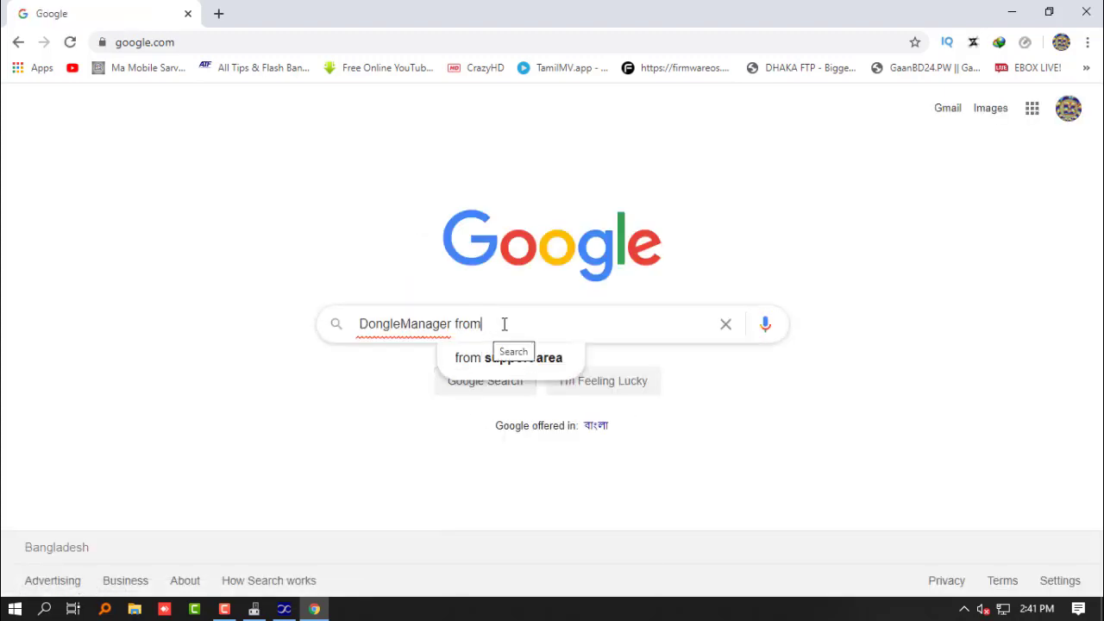
{"action": "left_click", "coordinate": [518, 366]}
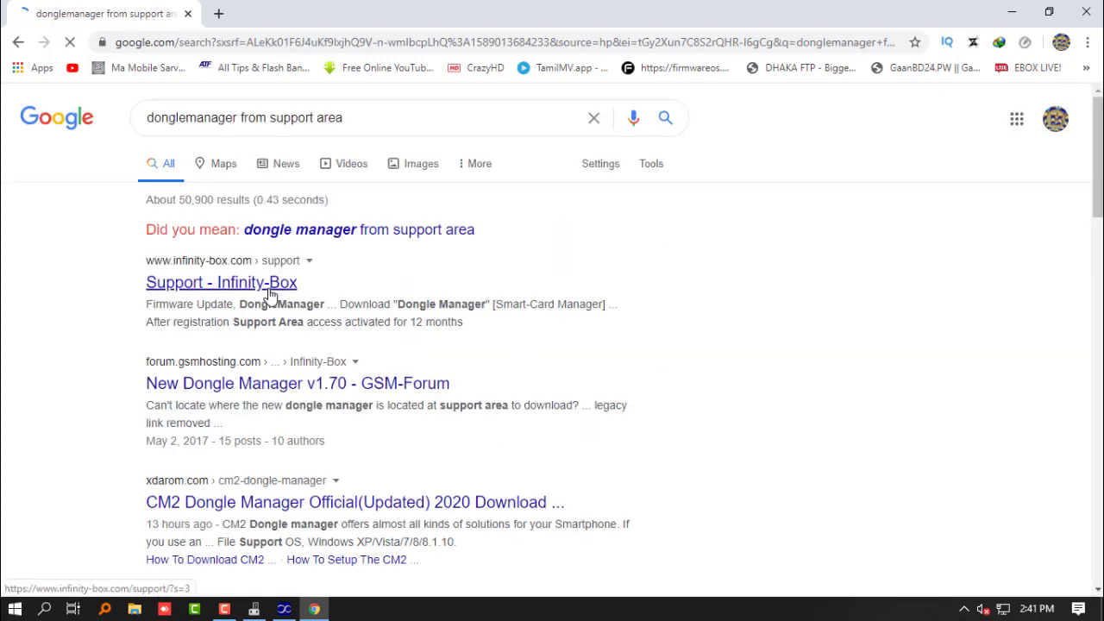
{"action": "left_click", "coordinate": [337, 237]}
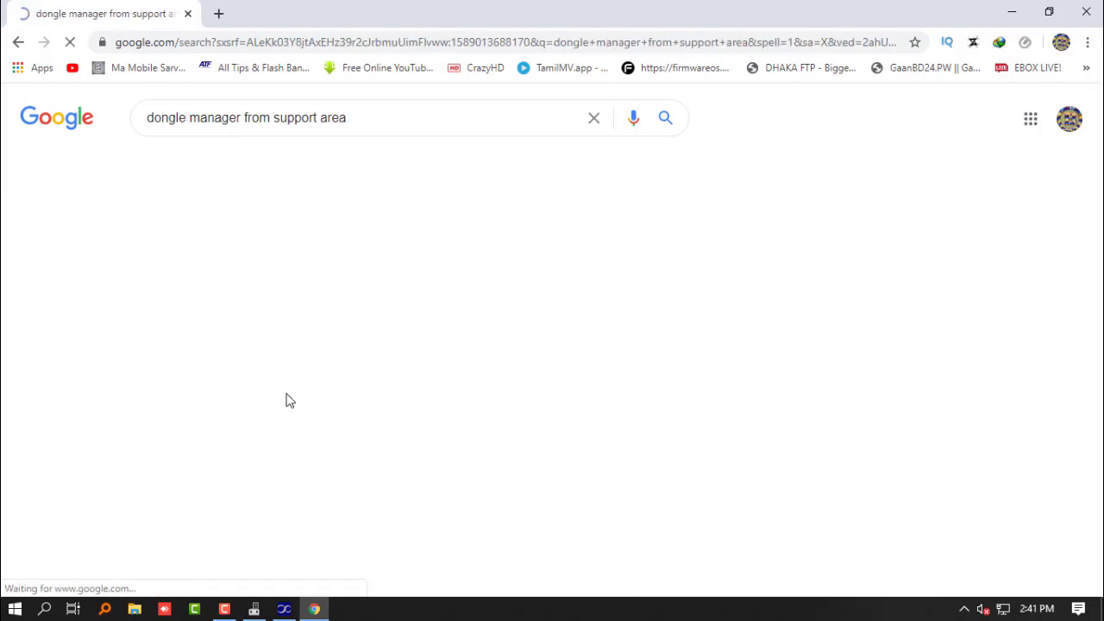
Step: Open the Infinity-Box Support result in a new tab and follow the Dongle Manager download link in its Firmware Update section
{"action": "right_click", "coordinate": [246, 294]}
{"action": "left_click", "coordinate": [293, 298]}
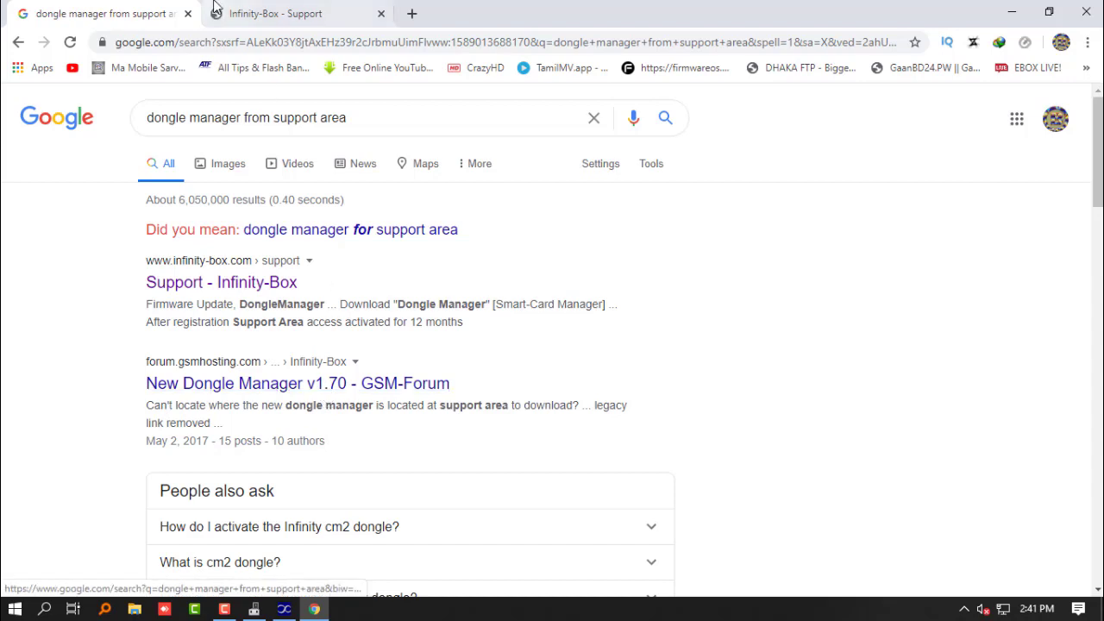
{"action": "key", "text": "ctrl+Tab"}
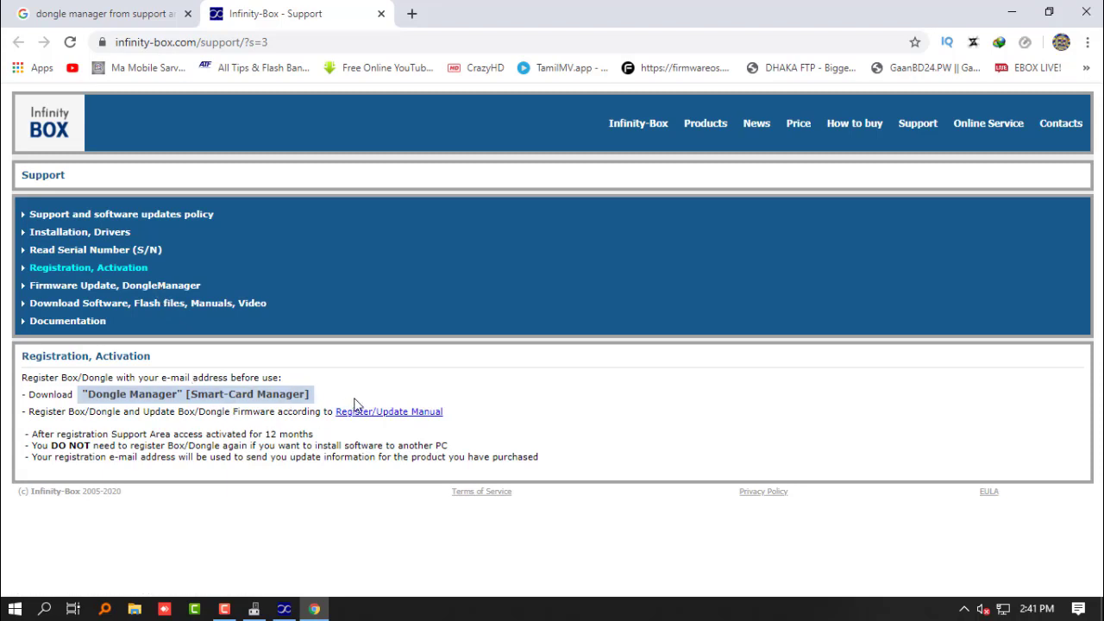
{"action": "left_click", "coordinate": [104, 288]}
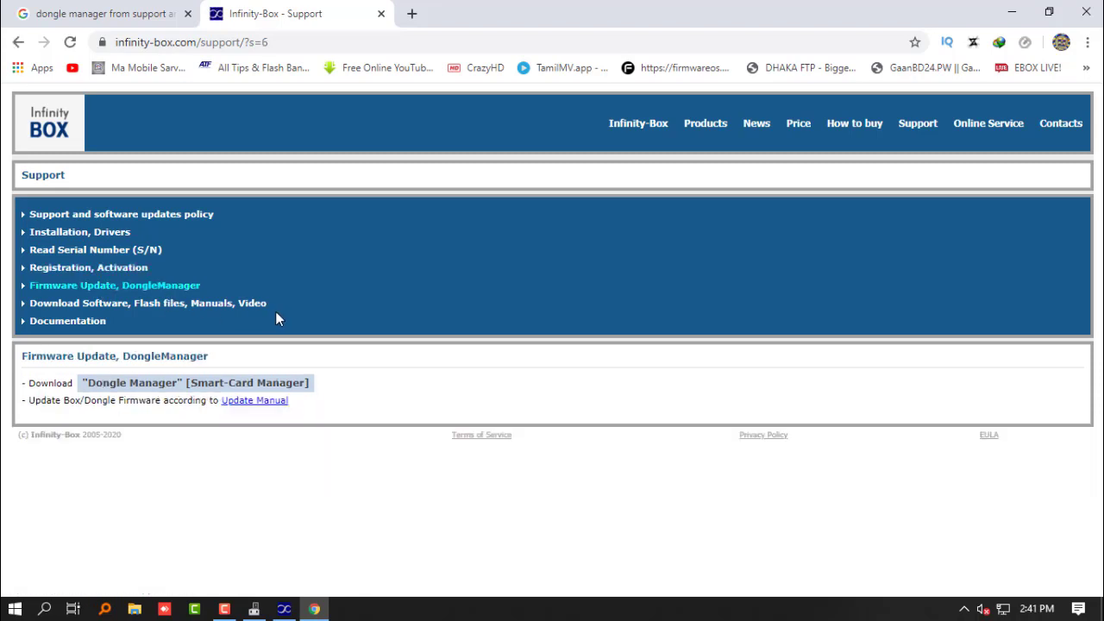
{"action": "left_click", "coordinate": [259, 388]}
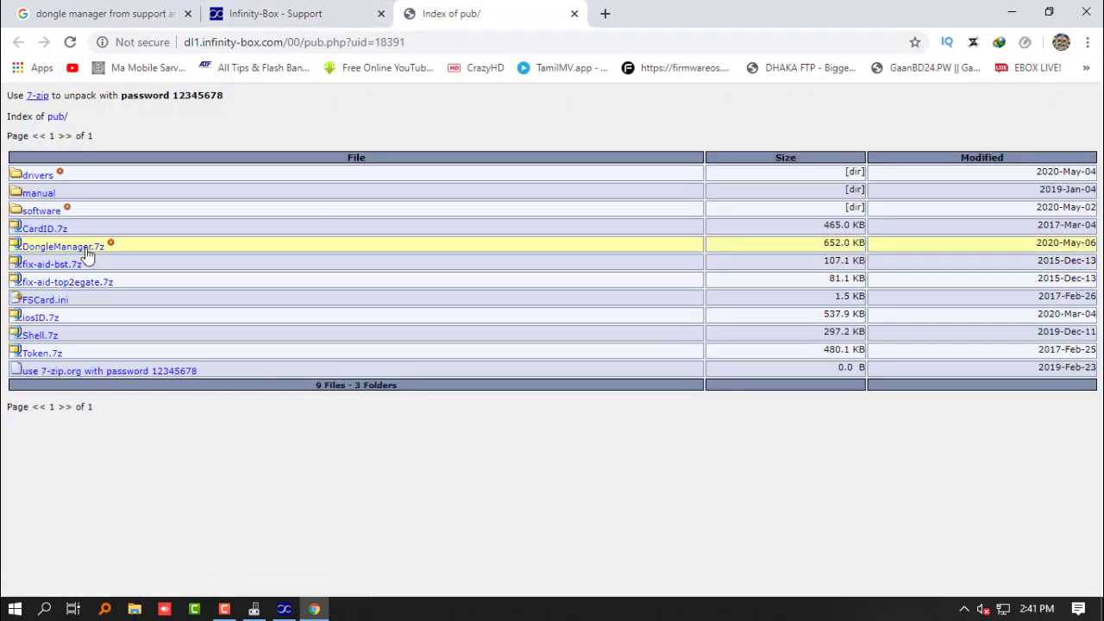
Step: Download DongleManager.7z from the file index and open the folder it was saved in
{"action": "left_click", "coordinate": [88, 253]}
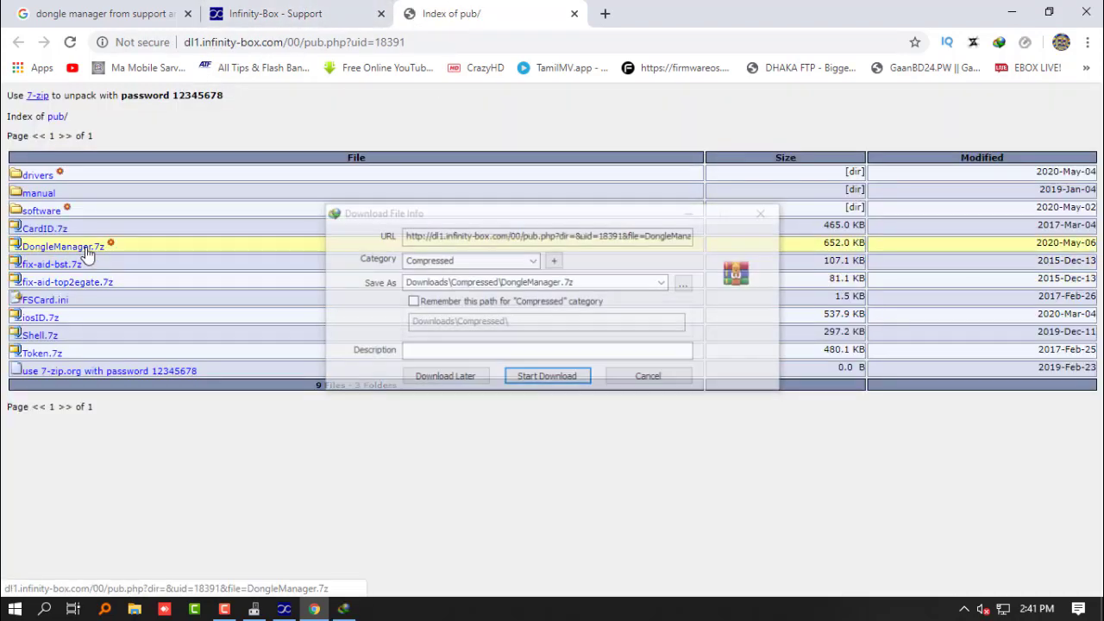
{"action": "left_click", "coordinate": [549, 374]}
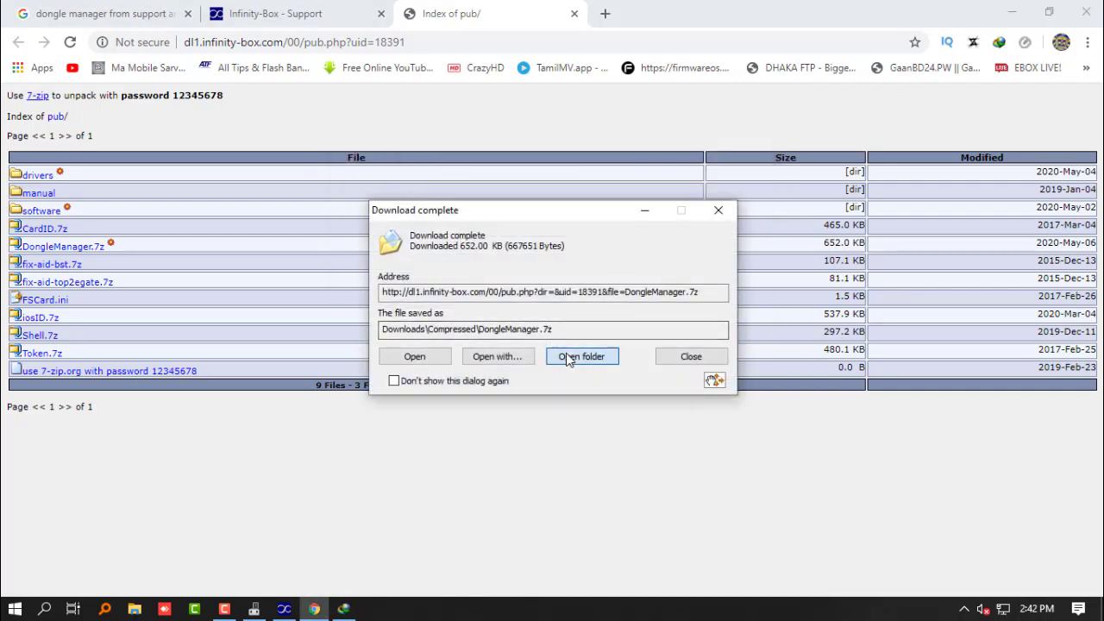
{"action": "left_click", "coordinate": [573, 356]}
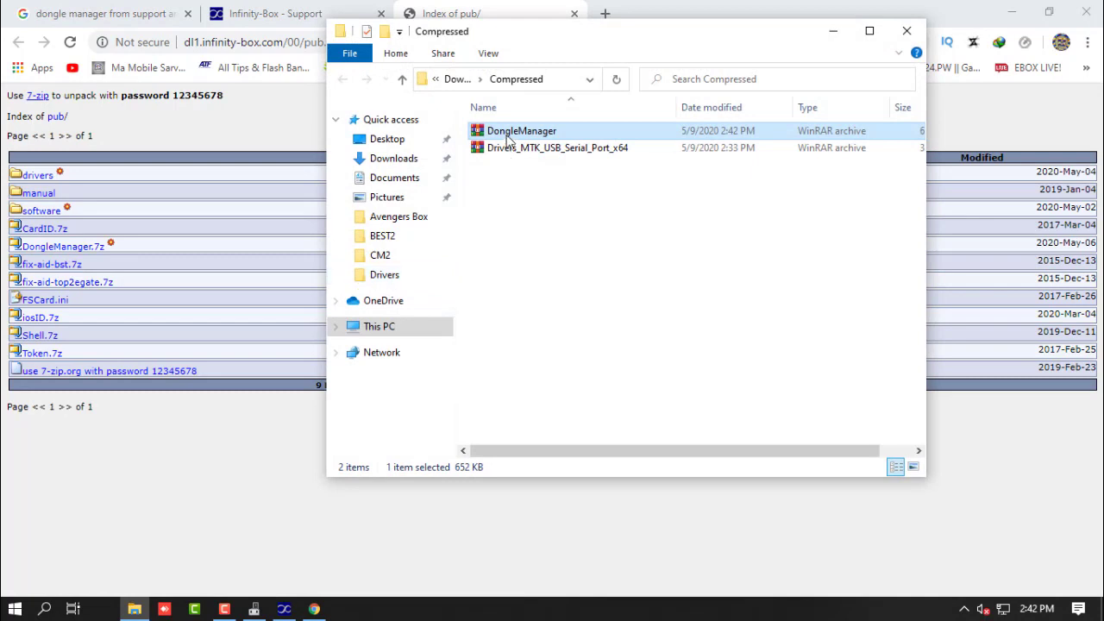
Step: Extract the DongleManager archive and launch the DongleManager application from the extracted folder
{"action": "right_click", "coordinate": [508, 132]}
{"action": "left_click", "coordinate": [552, 215]}
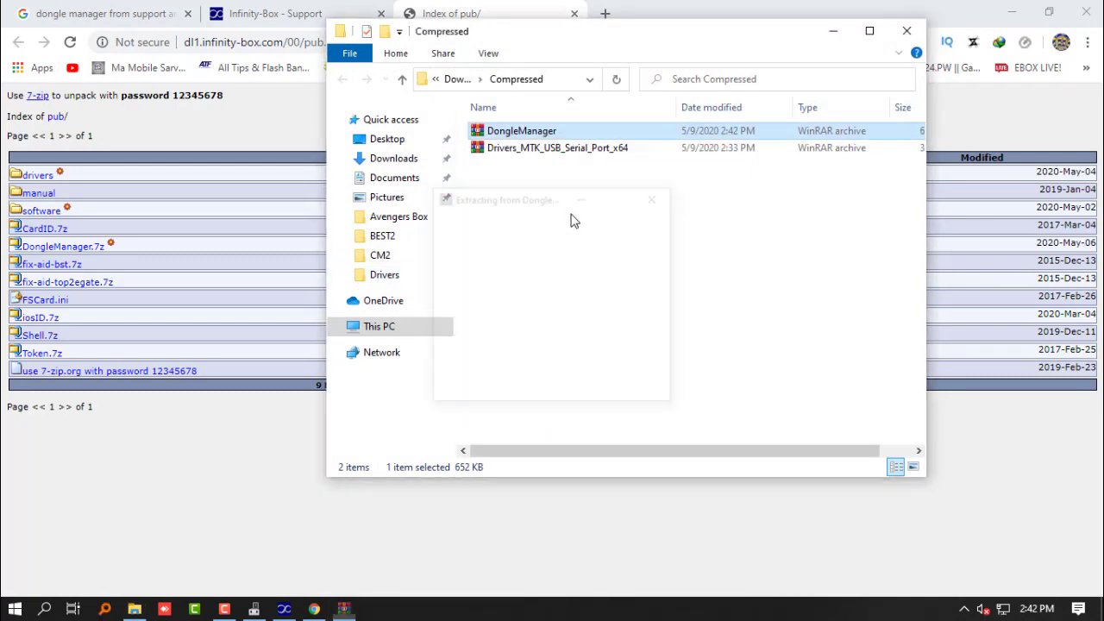
{"action": "double_click", "coordinate": [509, 132]}
{"action": "double_click", "coordinate": [511, 150]}
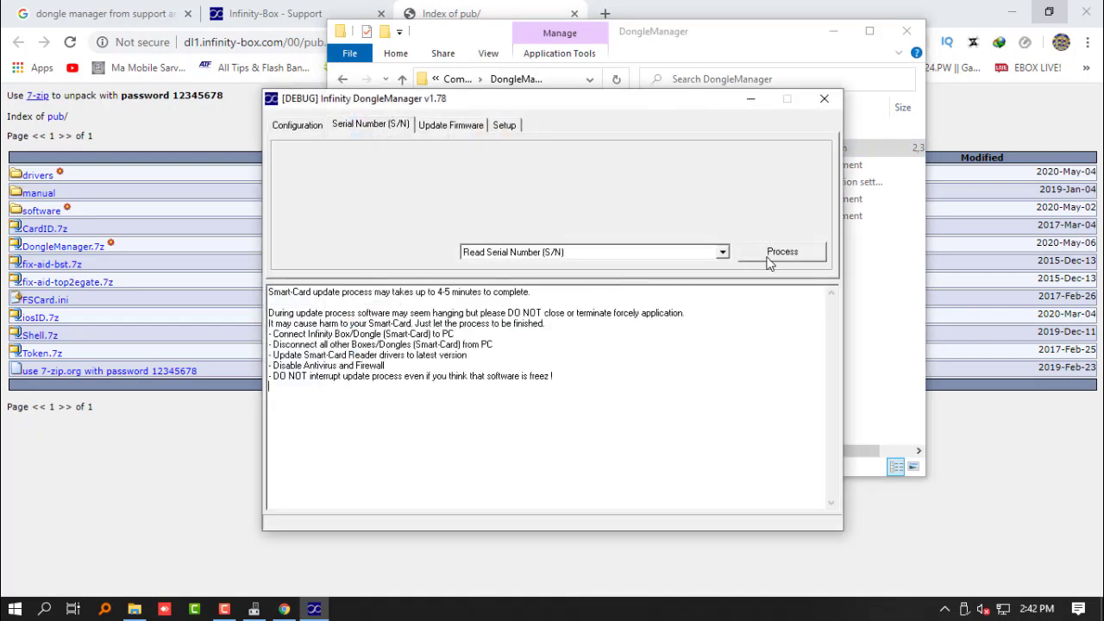
Step: Read the connected dongle's serial number and firmware details with the new DongleManager
{"action": "left_click_drag", "start_coordinate": [636, 114], "coordinate": [538, 109]}
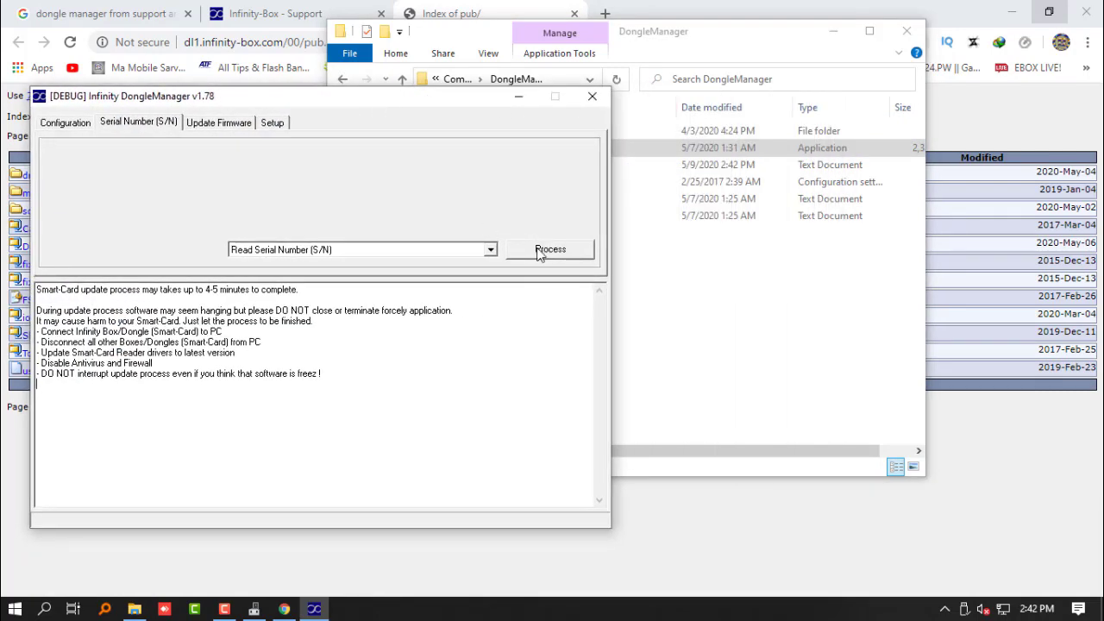
{"action": "left_click", "coordinate": [539, 252]}
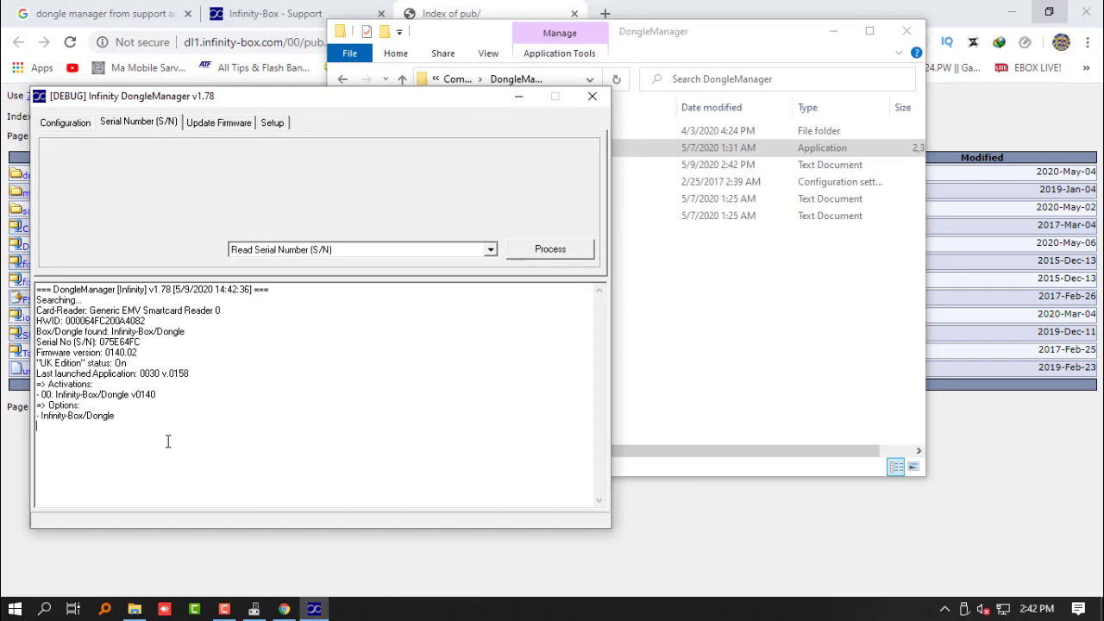
{"action": "left_click_drag", "start_coordinate": [137, 422], "coordinate": [38, 253]}
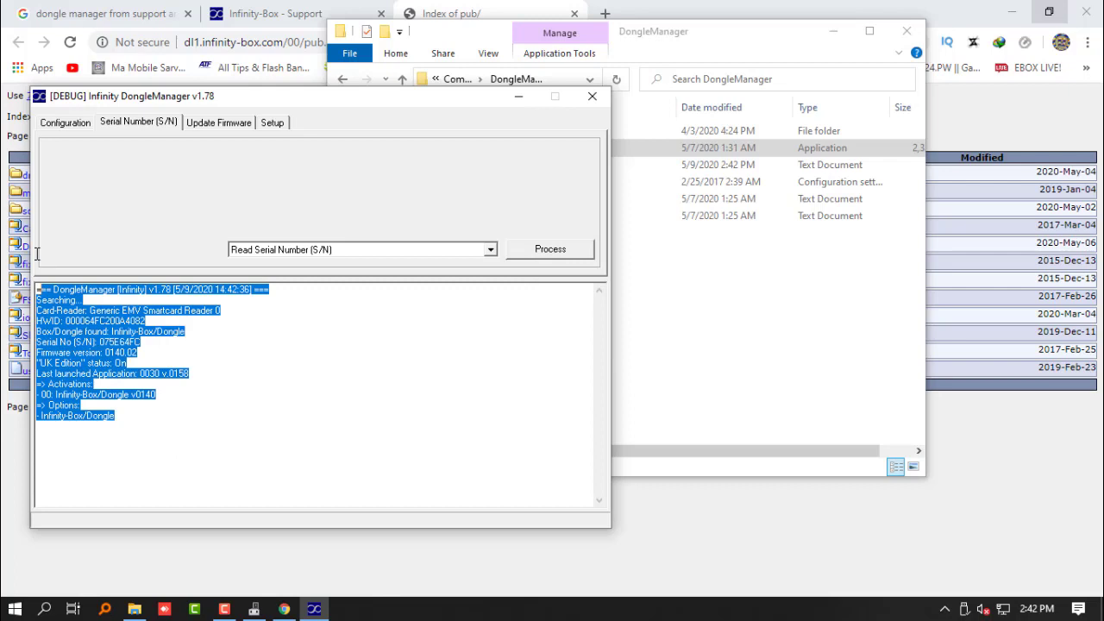
{"action": "left_click", "coordinate": [152, 357]}
Step: Update the dongle firmware, then run the update again to check for further updates and dismiss the message
{"action": "left_click", "coordinate": [218, 123]}
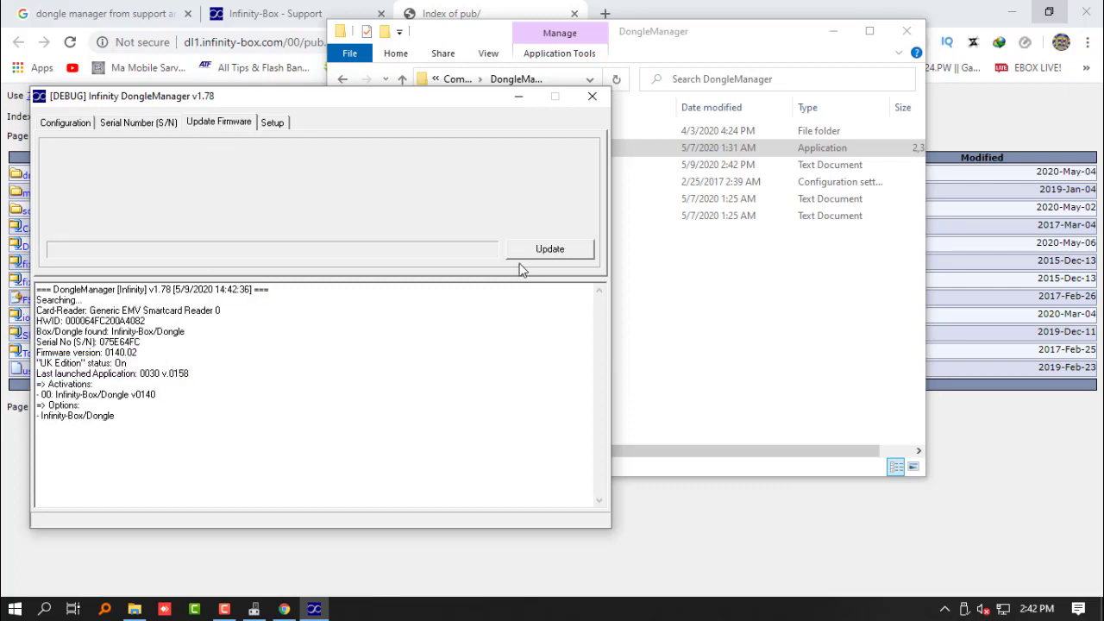
{"action": "left_click", "coordinate": [546, 250]}
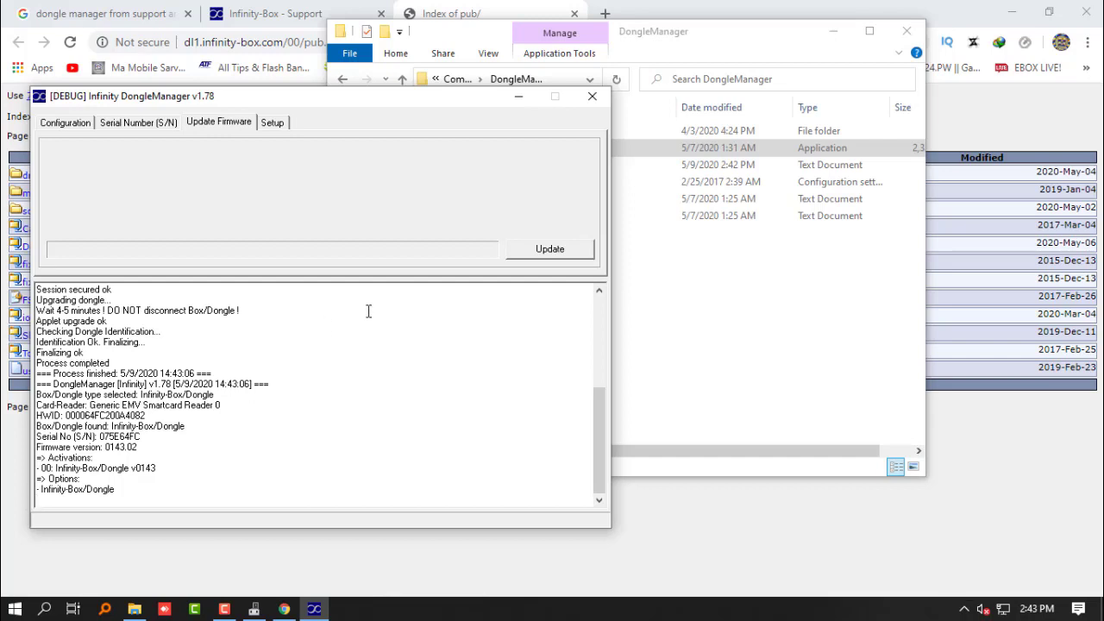
{"action": "left_click", "coordinate": [535, 252]}
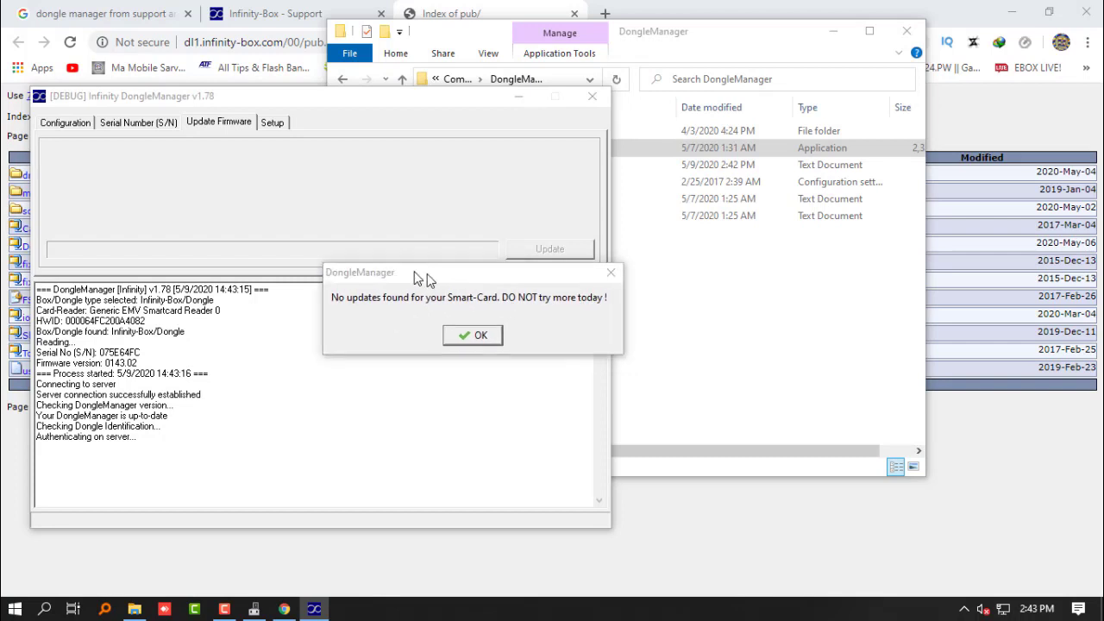
{"action": "left_click_drag", "start_coordinate": [419, 275], "coordinate": [326, 271]}
{"action": "left_click", "coordinate": [464, 334]}
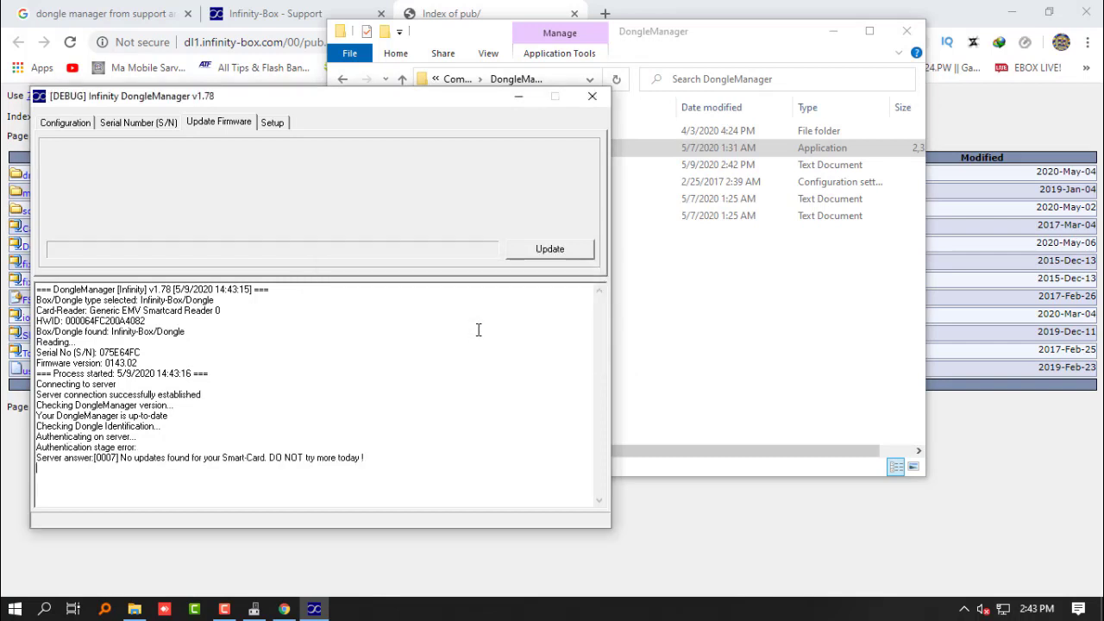
Step: View the DongleManager setup options, close the program and clear the remaining windows off the desktop
{"action": "left_click", "coordinate": [276, 122]}
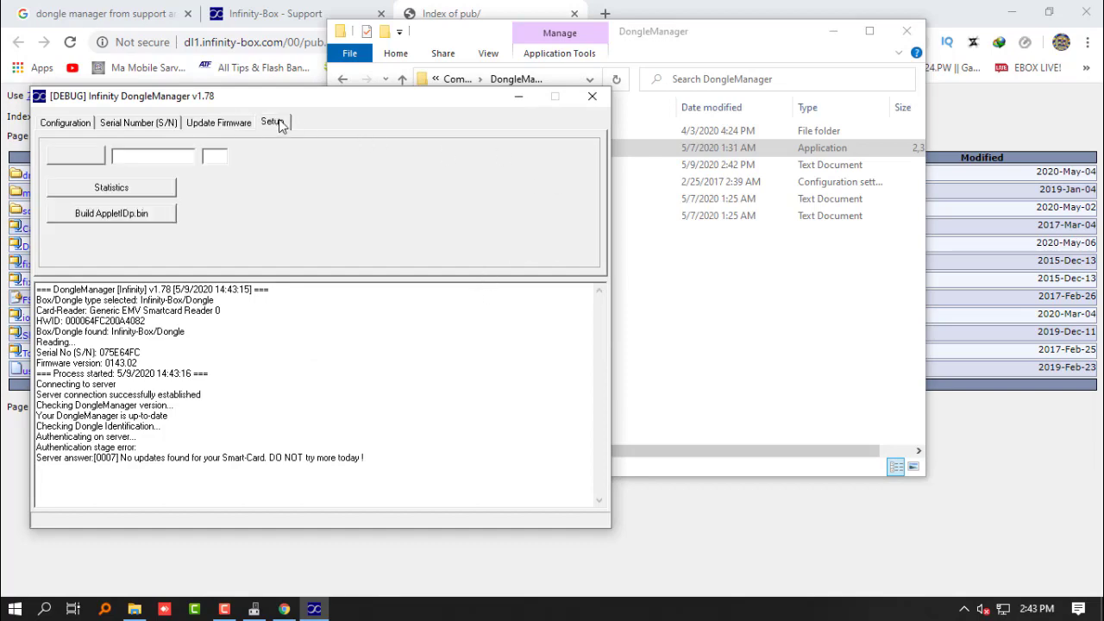
{"action": "left_click", "coordinate": [592, 96]}
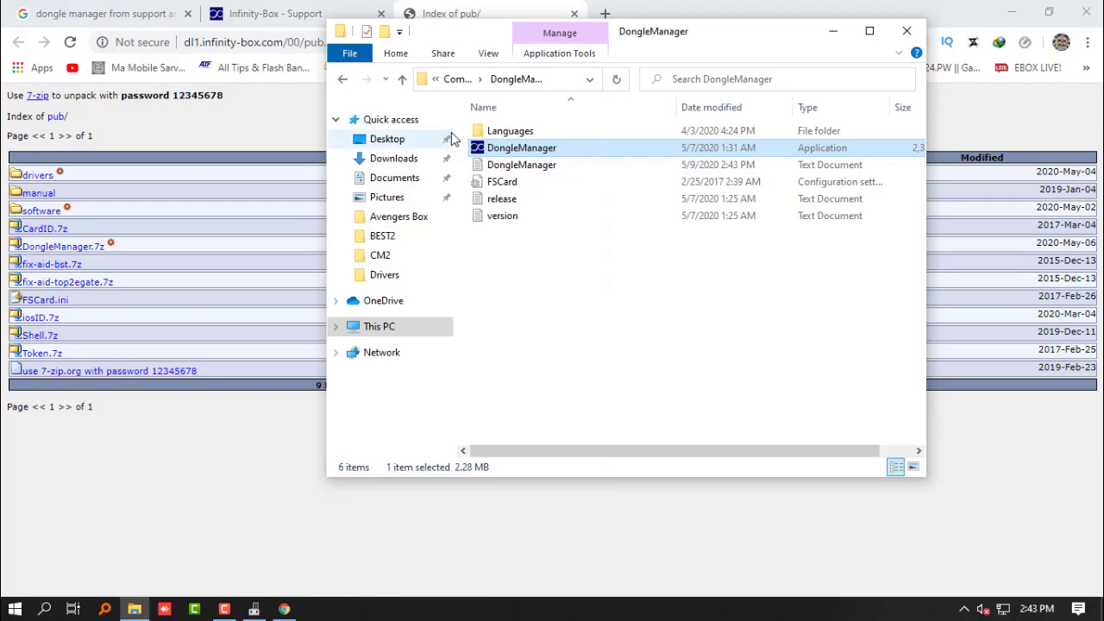
{"action": "left_click", "coordinate": [477, 7]}
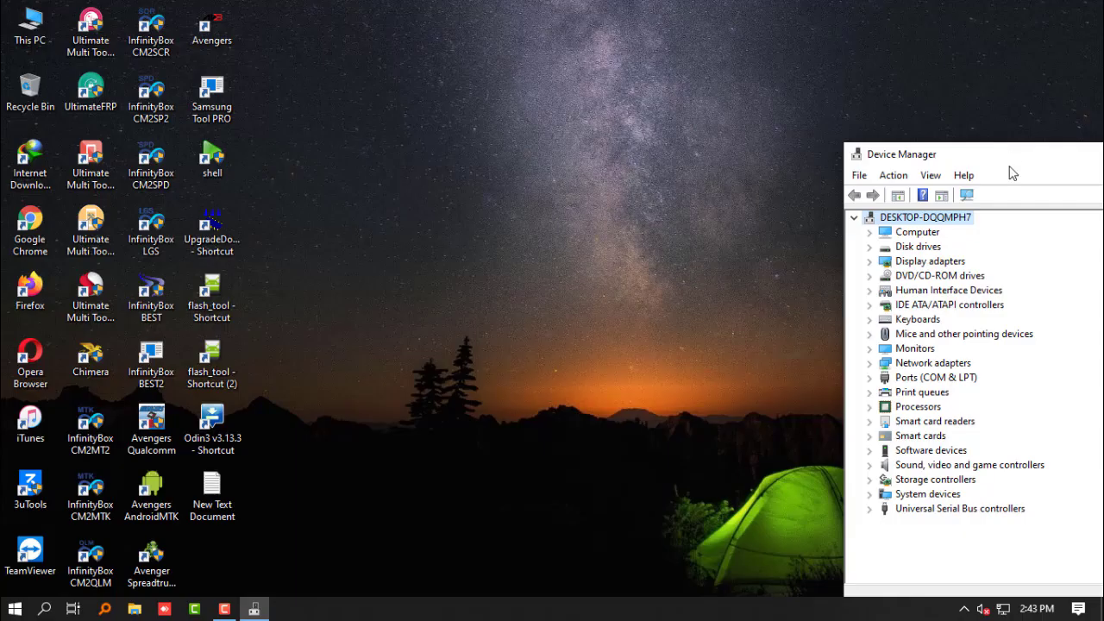
Step: Launch InfinityBox CM2SP2 from the desktop, refreshing the desktop while it loads
{"action": "left_click", "coordinate": [158, 105]}
{"action": "right_click", "coordinate": [558, 77]}
{"action": "left_click", "coordinate": [604, 125]}
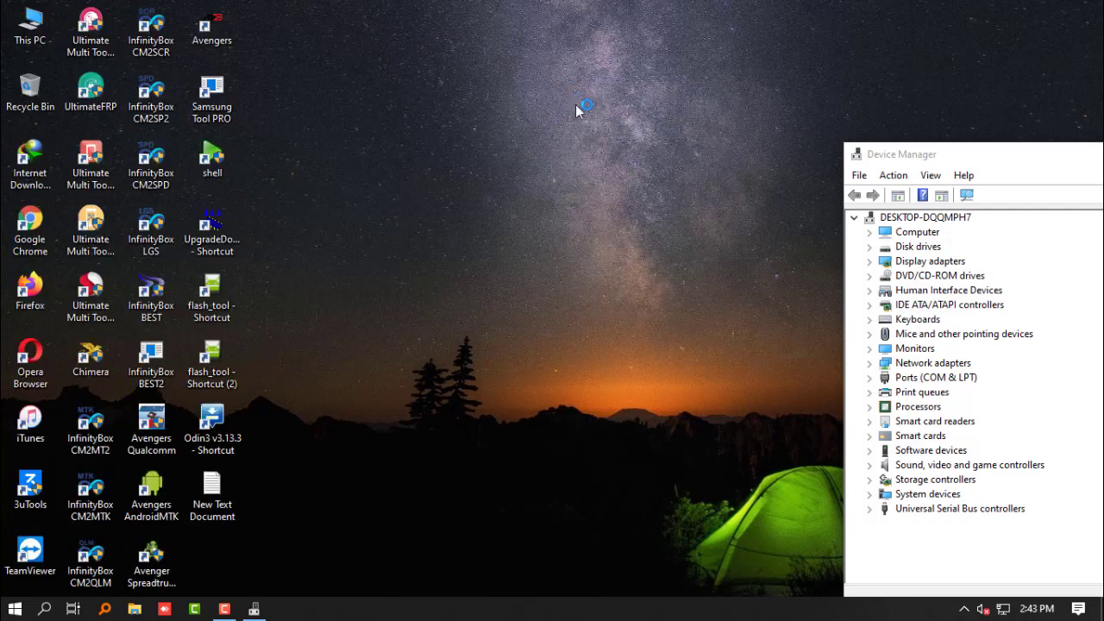
{"action": "right_click", "coordinate": [558, 84]}
{"action": "left_click", "coordinate": [609, 134]}
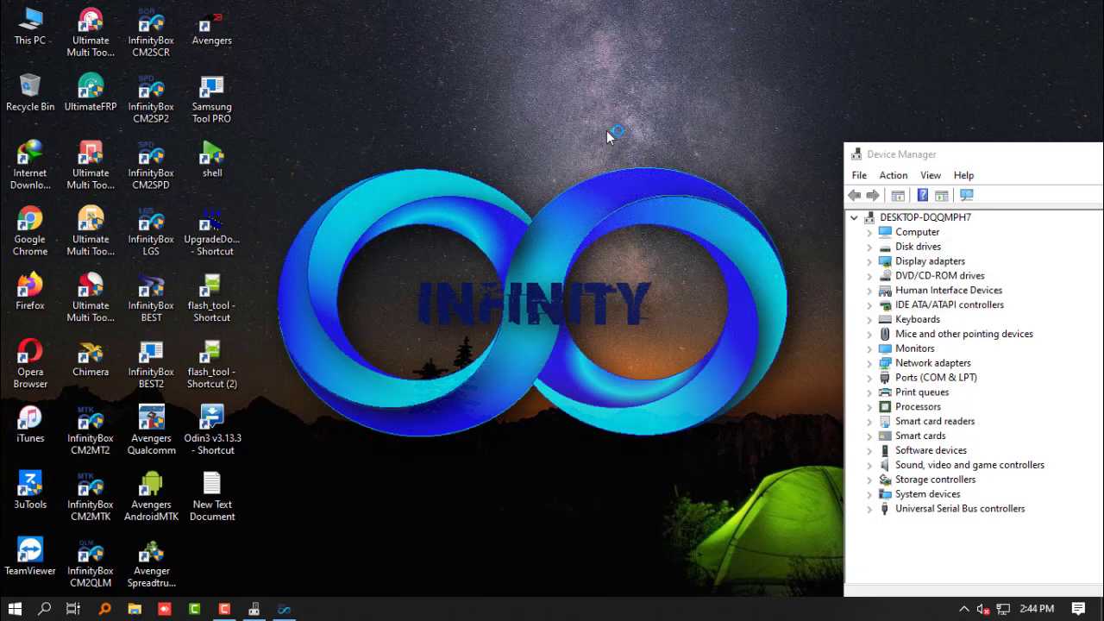
{"action": "right_click", "coordinate": [593, 98]}
{"action": "left_click", "coordinate": [644, 126]}
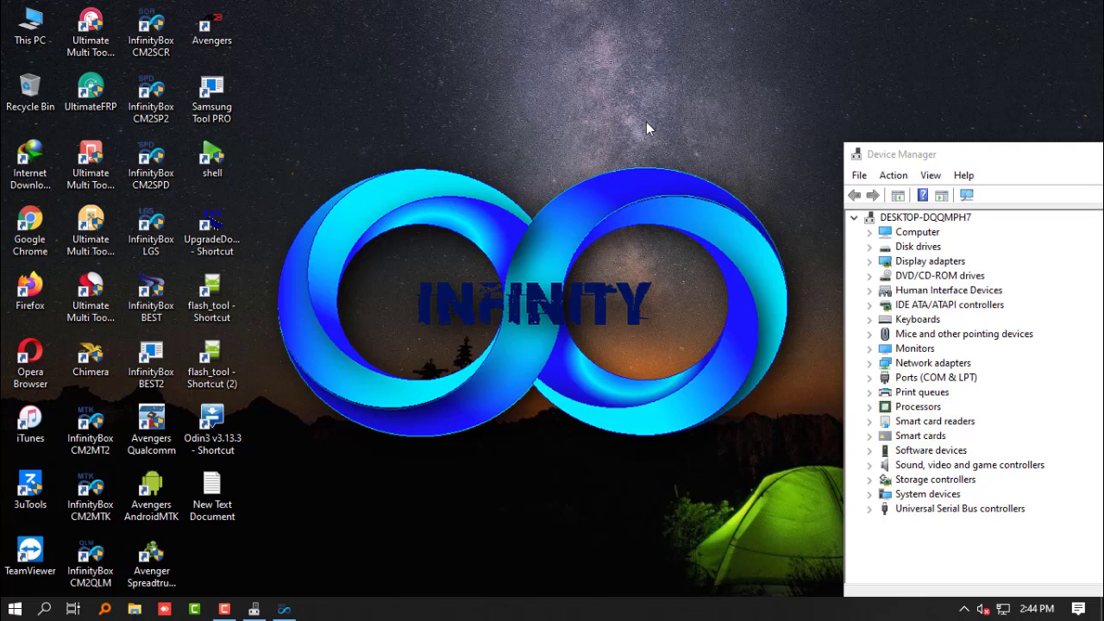
{"action": "right_click", "coordinate": [315, 8]}
{"action": "left_click", "coordinate": [342, 50]}
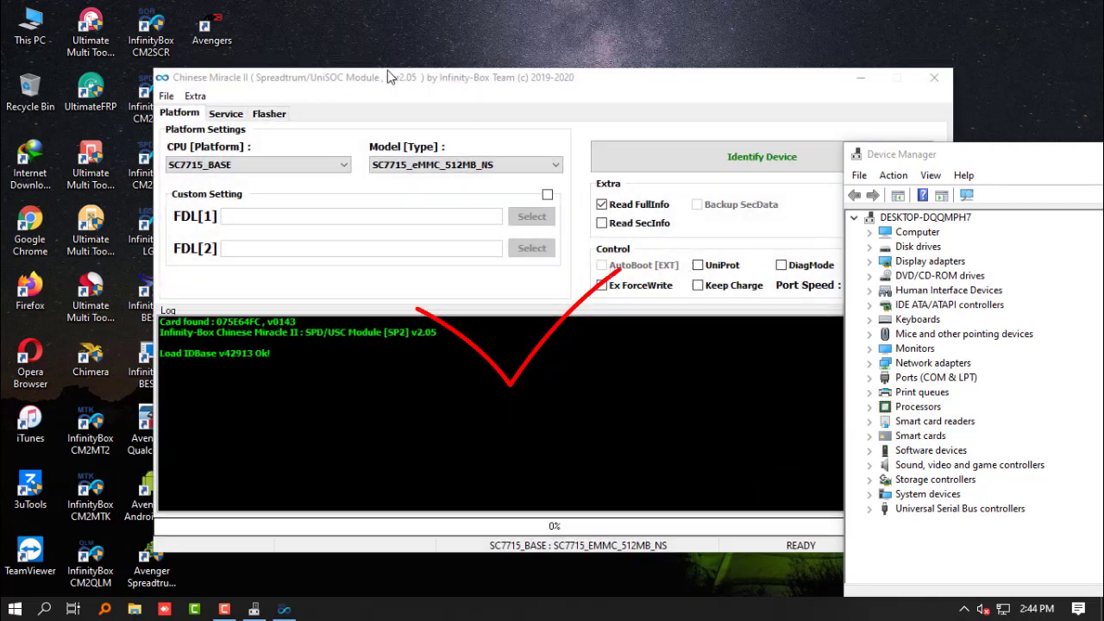
Step: Set the CPU platform to SC7731E_BASE and the model type to SC7731E_NAND_256MB_SS
{"action": "left_click_drag", "start_coordinate": [422, 83], "coordinate": [280, 44]}
{"action": "left_click", "coordinate": [182, 126]}
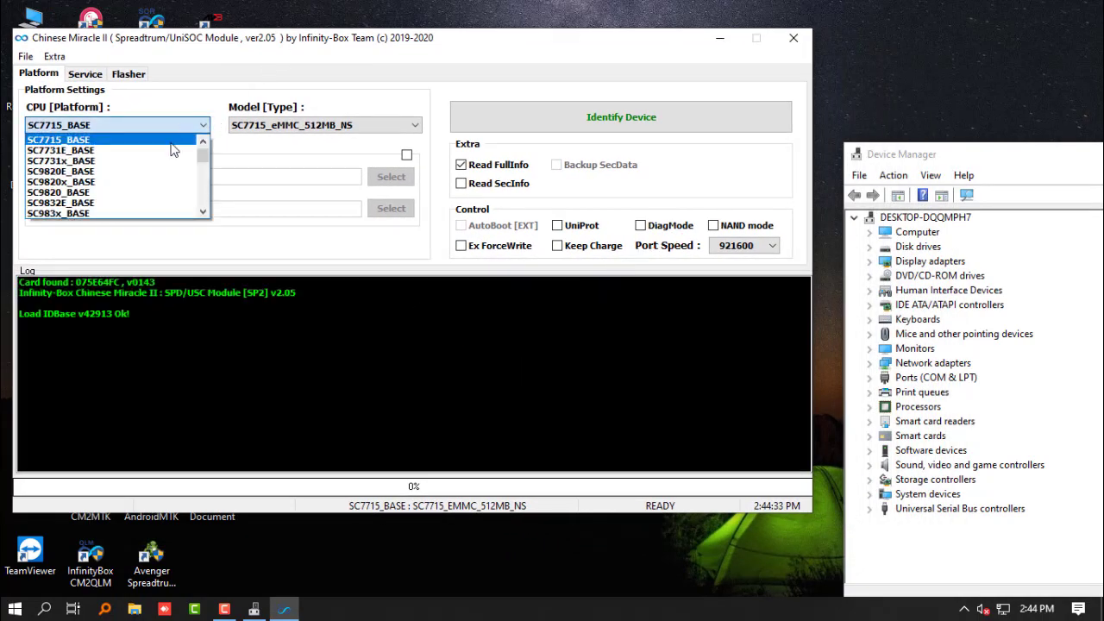
{"action": "left_click", "coordinate": [176, 151]}
{"action": "left_click", "coordinate": [311, 125]}
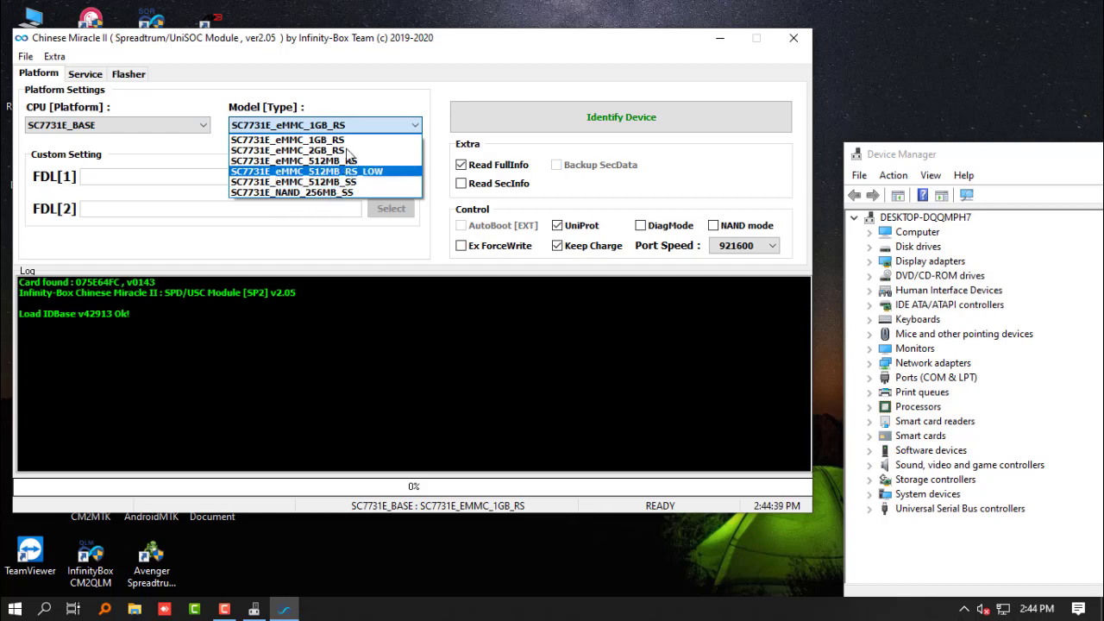
{"action": "left_click", "coordinate": [326, 194]}
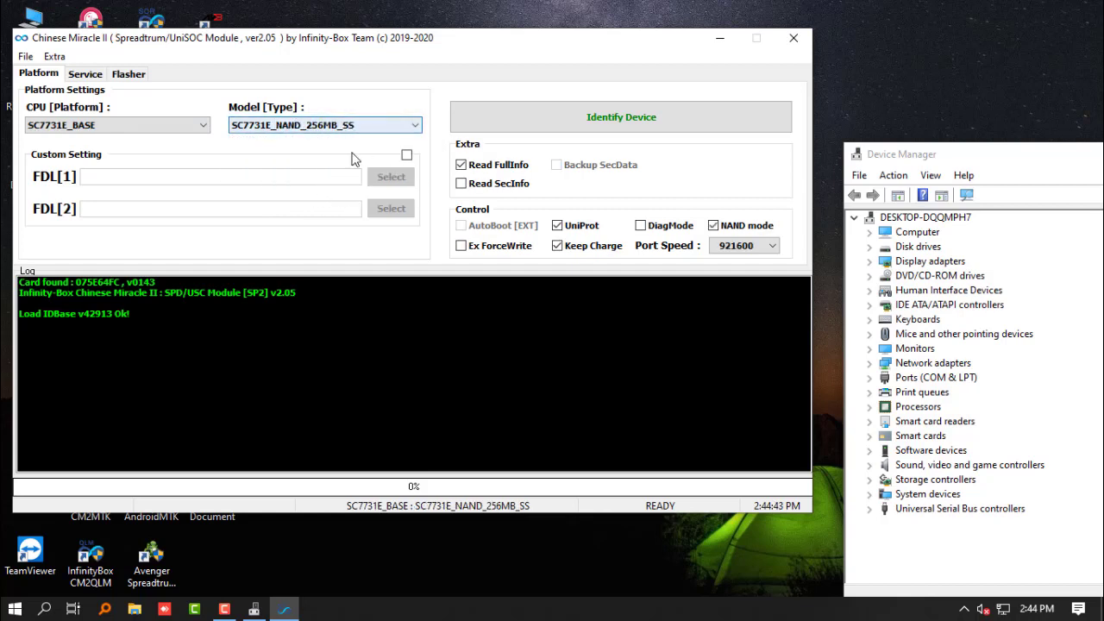
Step: Examine the Format FS reset options in the service section and the available flashing settings
{"action": "left_click", "coordinate": [85, 74]}
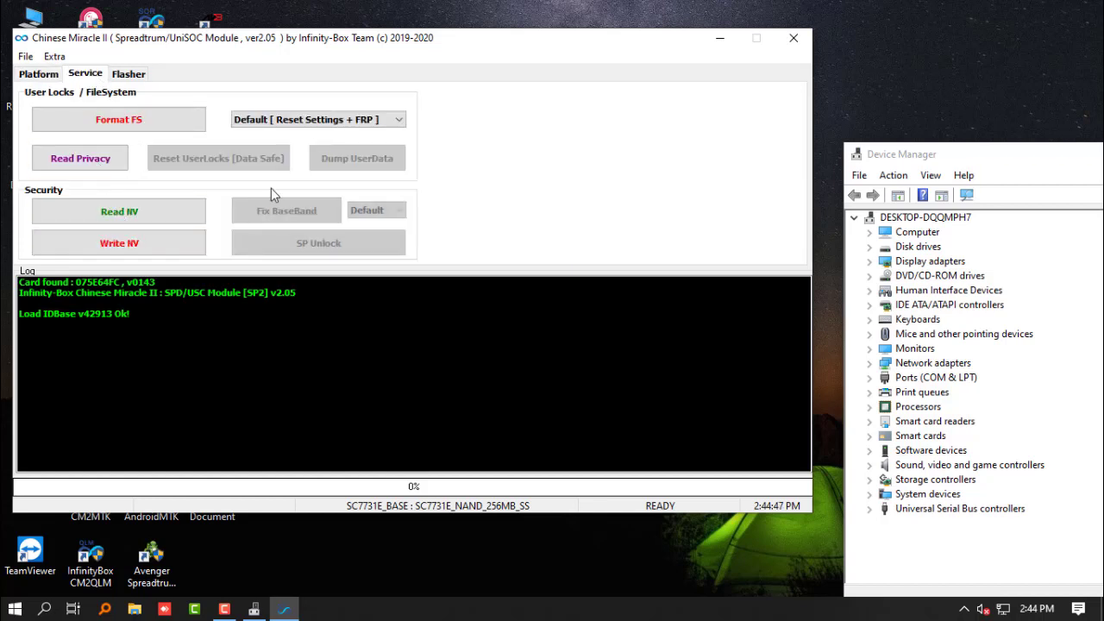
{"action": "left_click", "coordinate": [373, 122]}
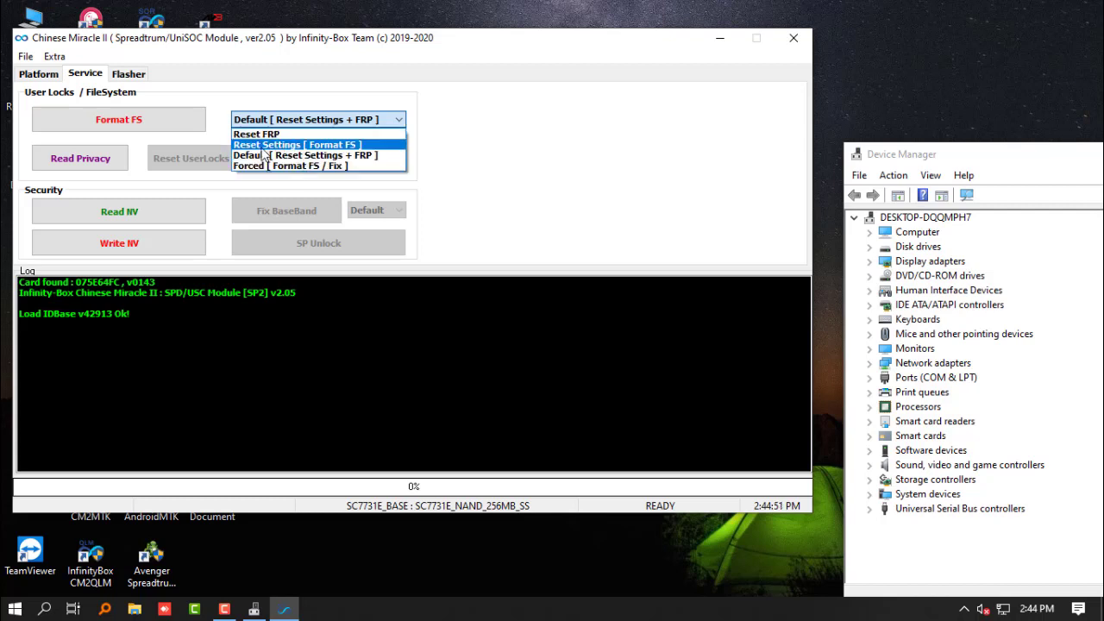
{"action": "left_click", "coordinate": [127, 74]}
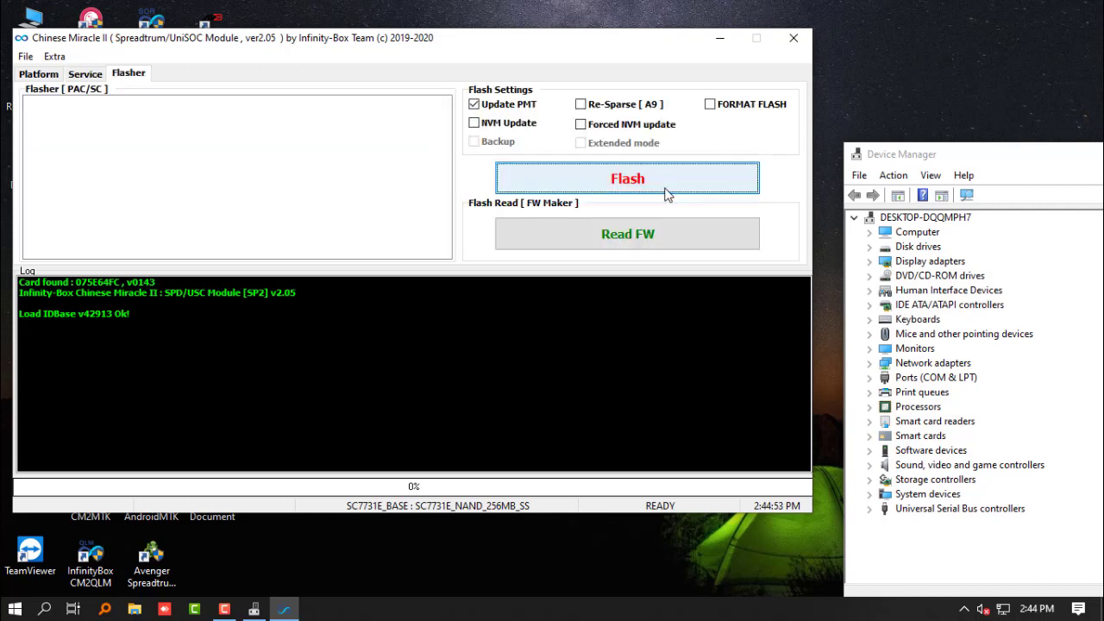